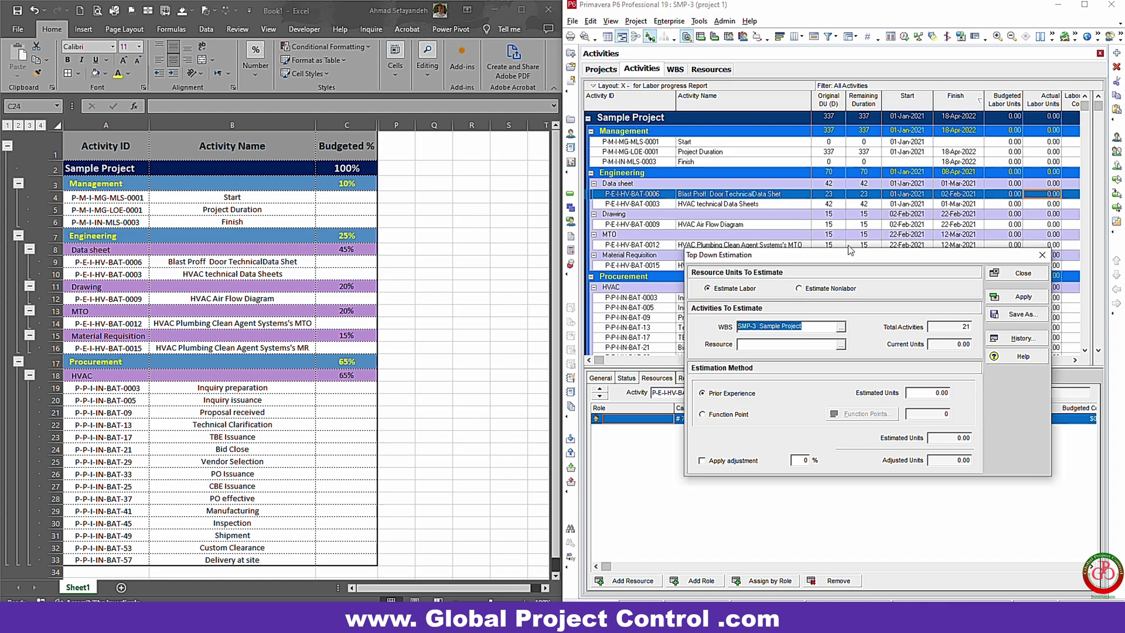
# Step: Move the Top Down Estimation window aside and close it, leaving the Activities view
pyautogui.moveTo(857, 258); pyautogui.dragTo(831, 226)
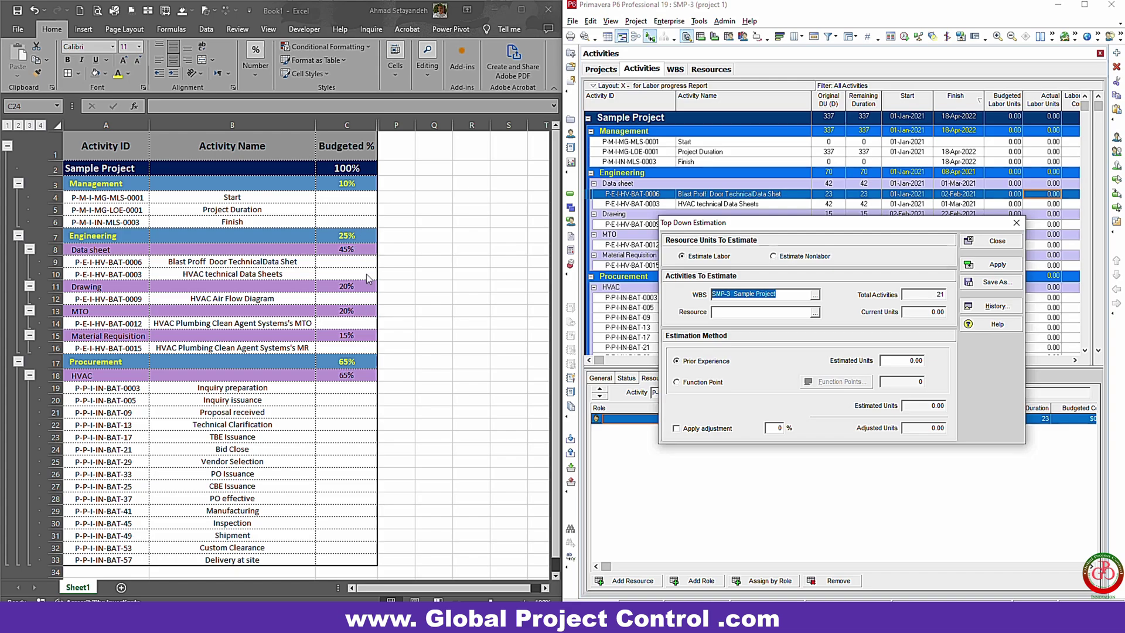
pyautogui.click(1015, 246)
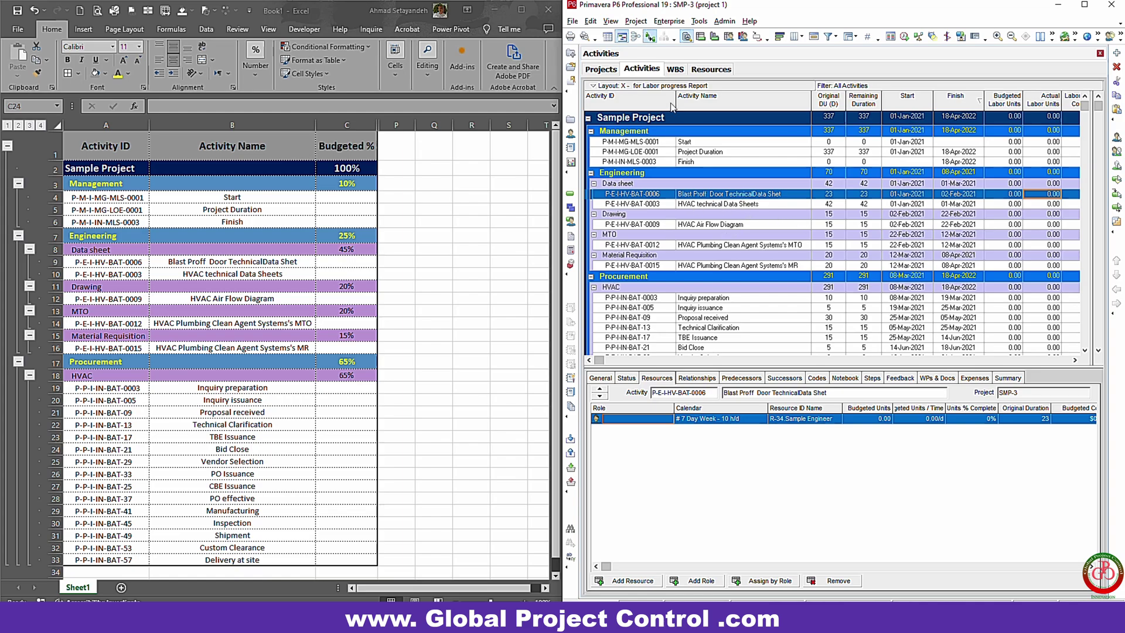
# Step: Add the General > Est Weight column after Activity Name, showing 1.0 for each activity
pyautogui.click(674, 70)
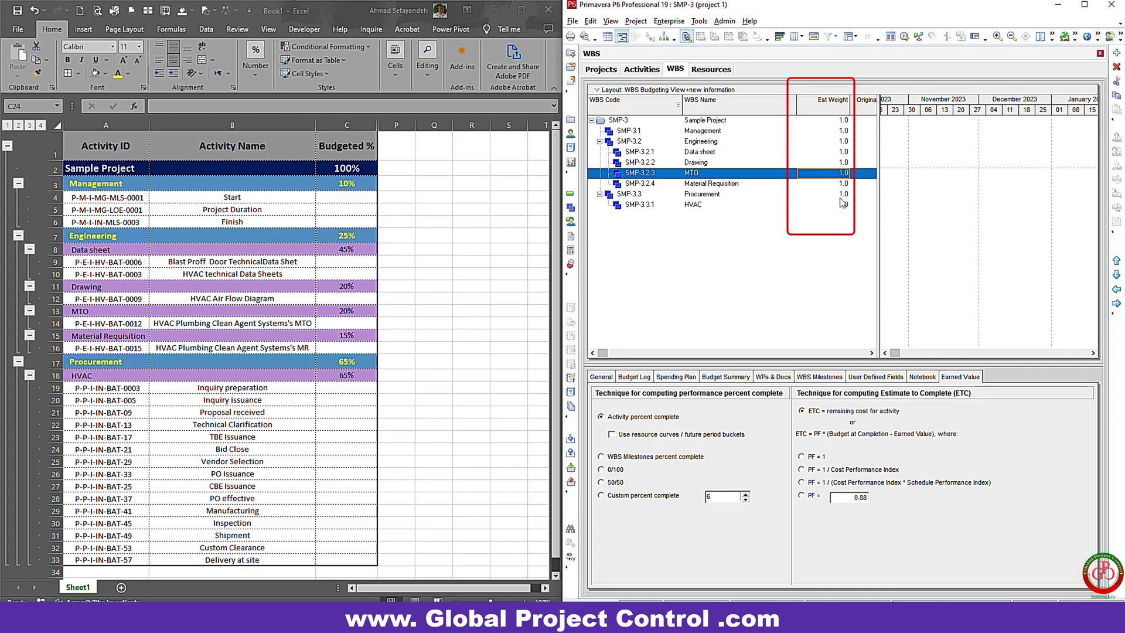
pyautogui.click(641, 69)
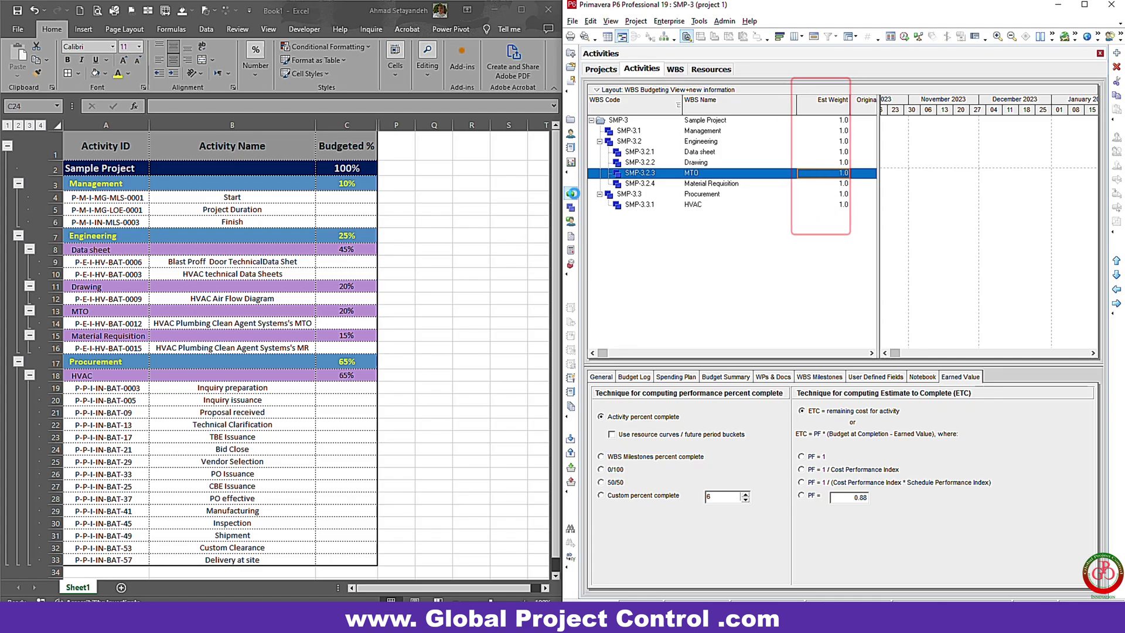
pyautogui.rightClick(737, 194)
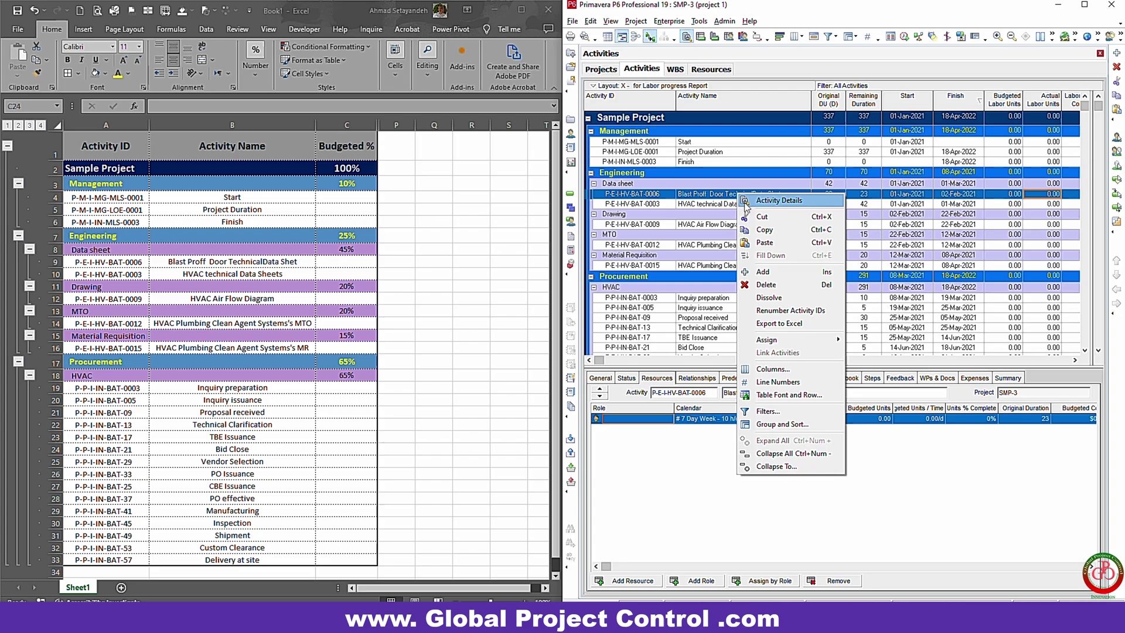
pyautogui.click(772, 368)
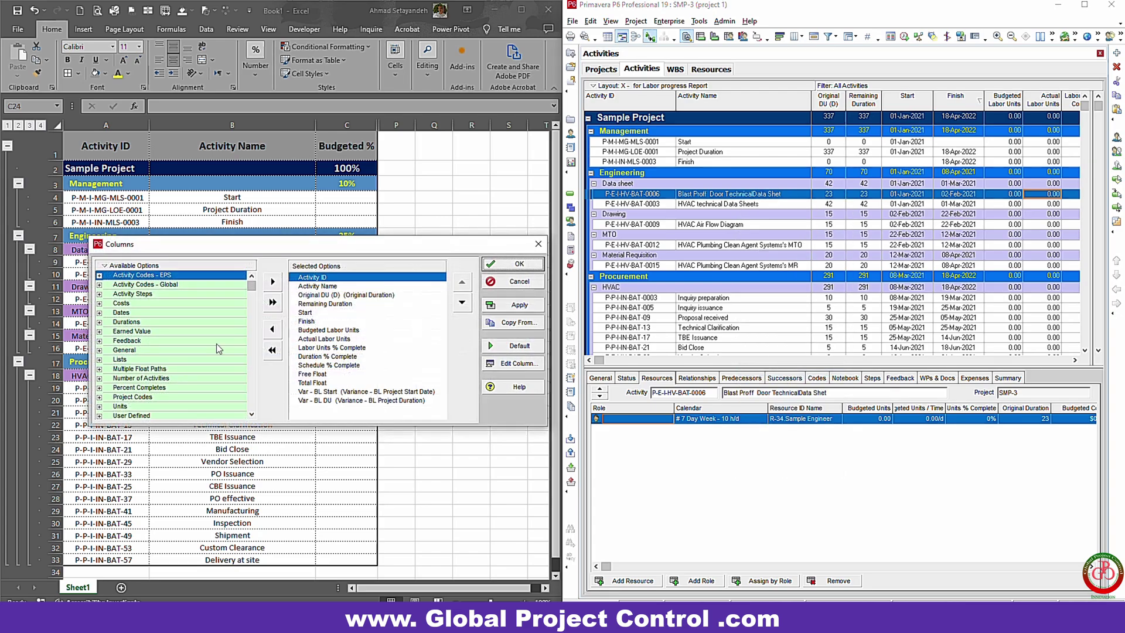
pyautogui.doubleClick(124, 350)
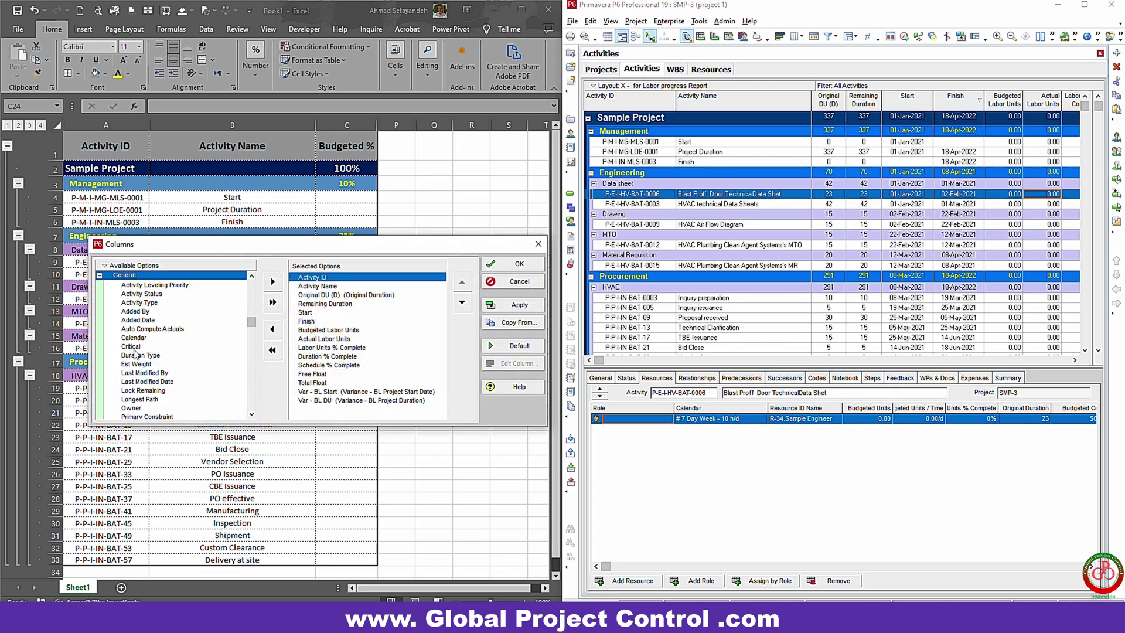
pyautogui.click(149, 339)
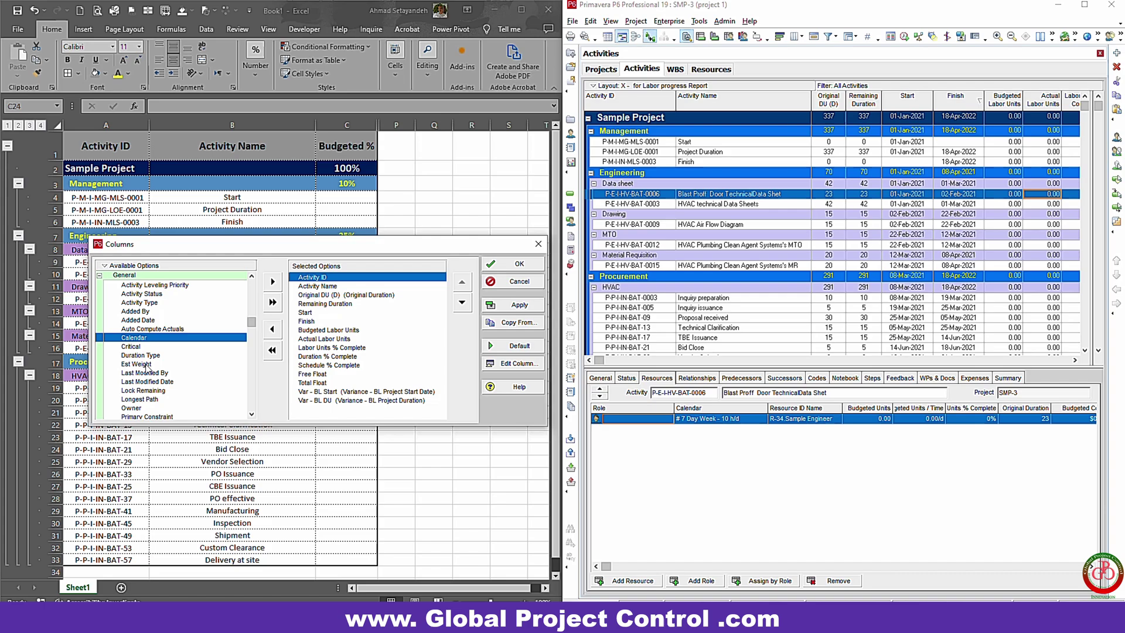
pyautogui.doubleClick(147, 364)
pyautogui.click(461, 304)
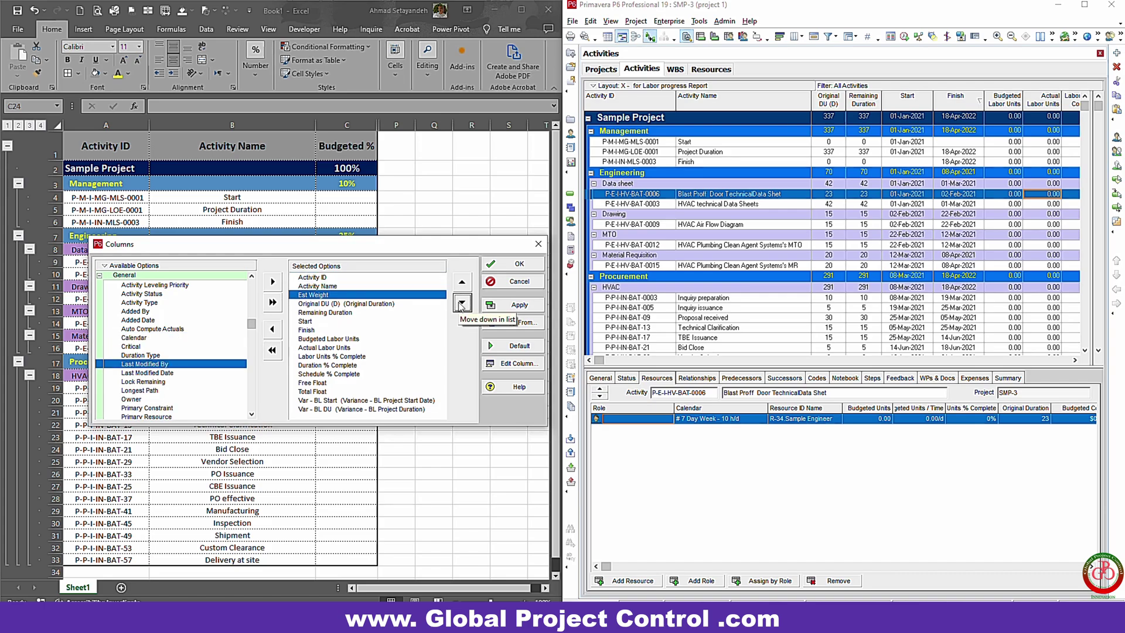
pyautogui.click(513, 304)
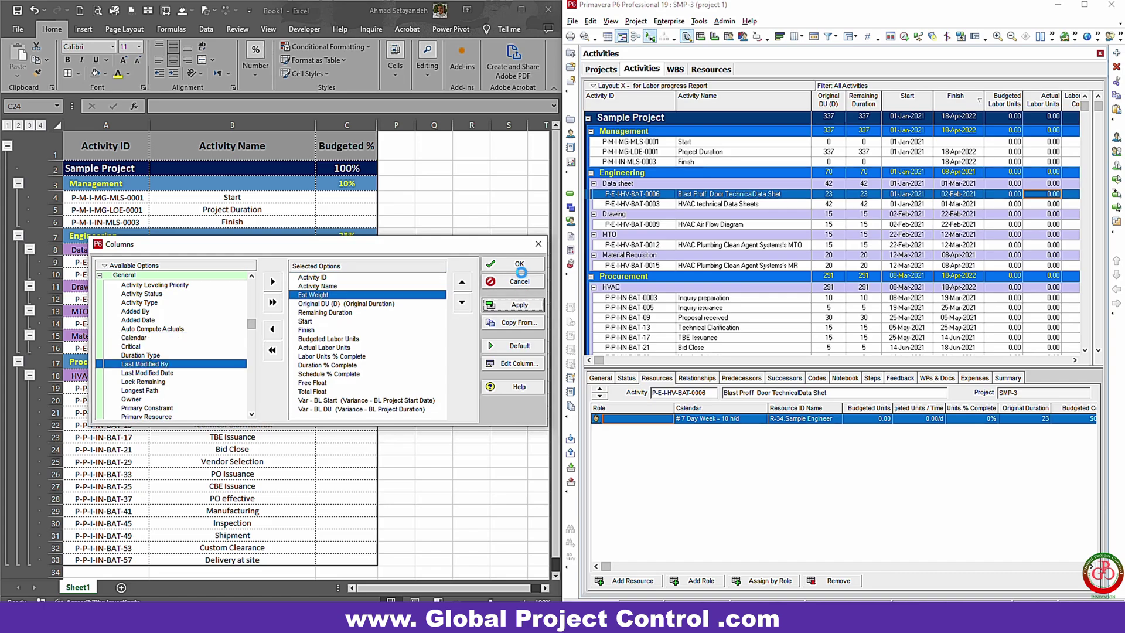
pyautogui.click(519, 266)
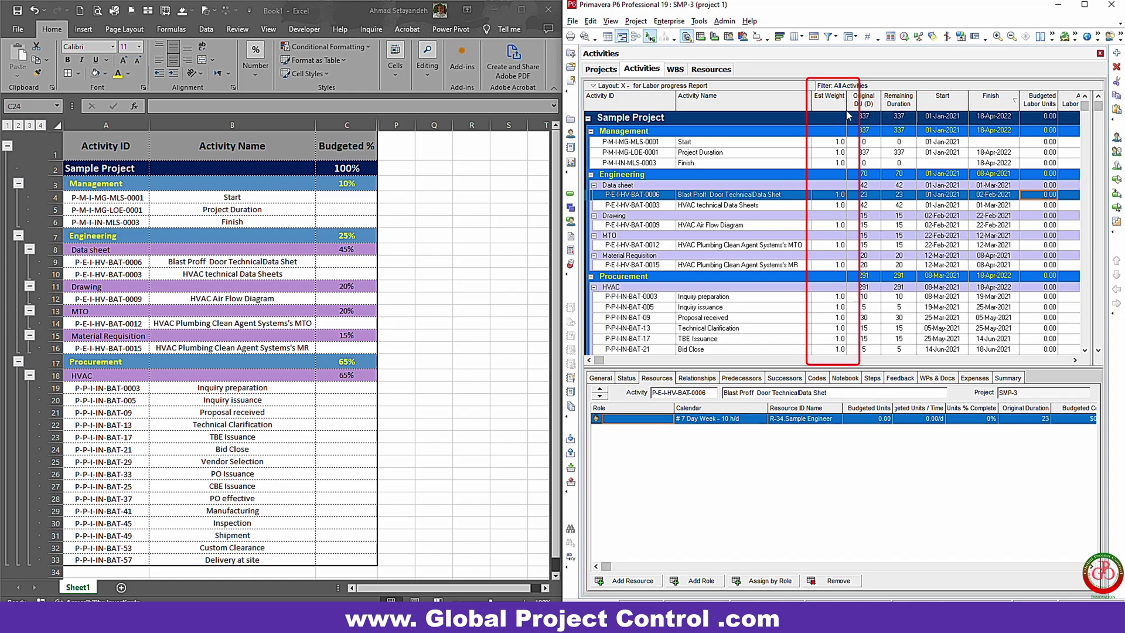
# Step: Widen the Est Weight column and switch to the WBS view, where every element weighs 1.0
pyautogui.moveTo(846, 111); pyautogui.dragTo(849, 111)
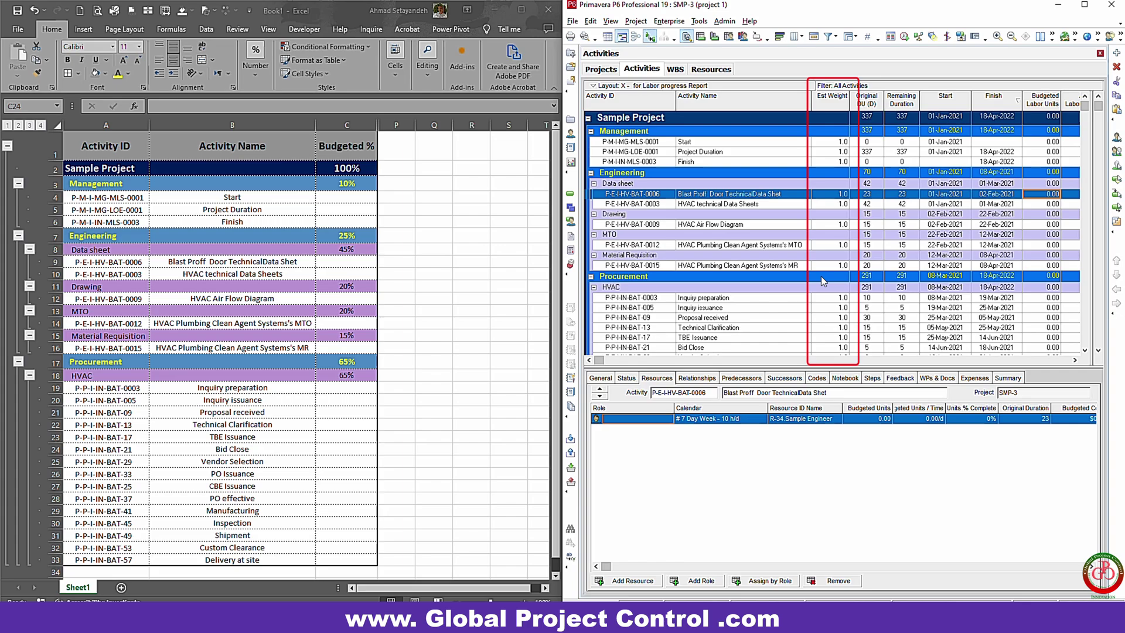
pyautogui.click(673, 69)
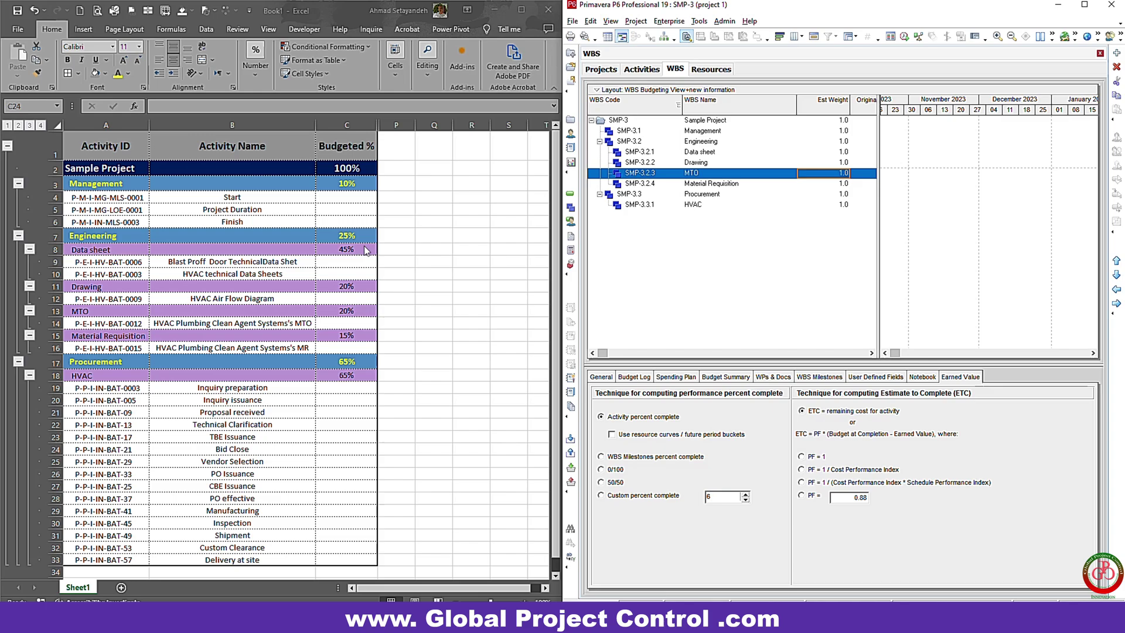
# Step: Enter Est Weights of 10 for Management, 25 for Engineering and 65 for Procurement
pyautogui.click(843, 131)
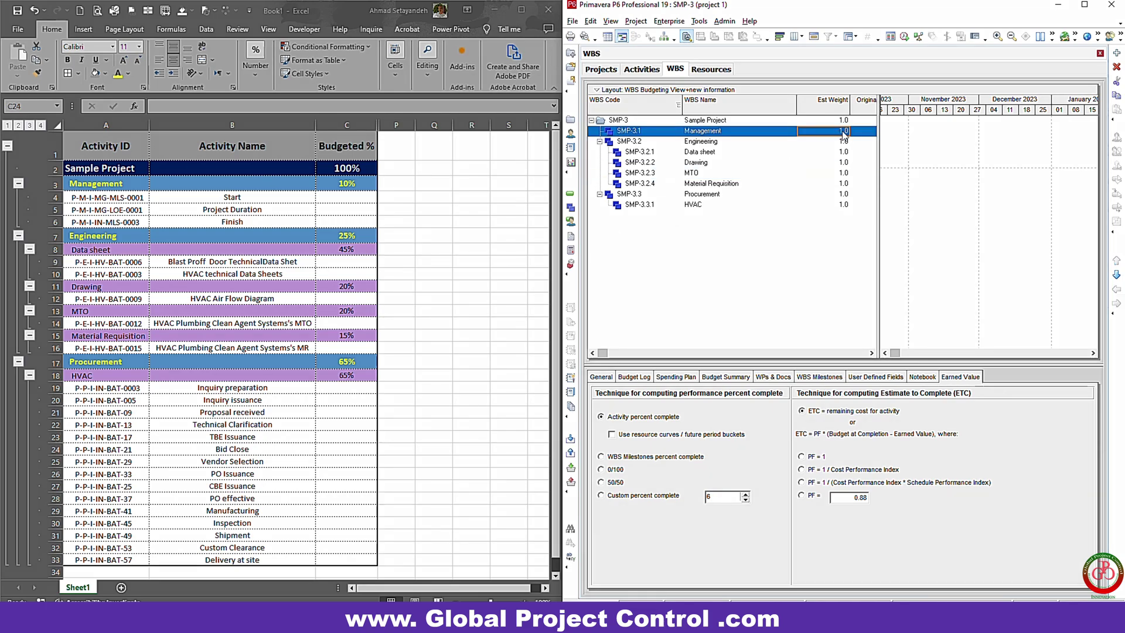
pyautogui.click(844, 133)
pyautogui.write('10')
pyautogui.press('Return')
pyautogui.click(837, 142)
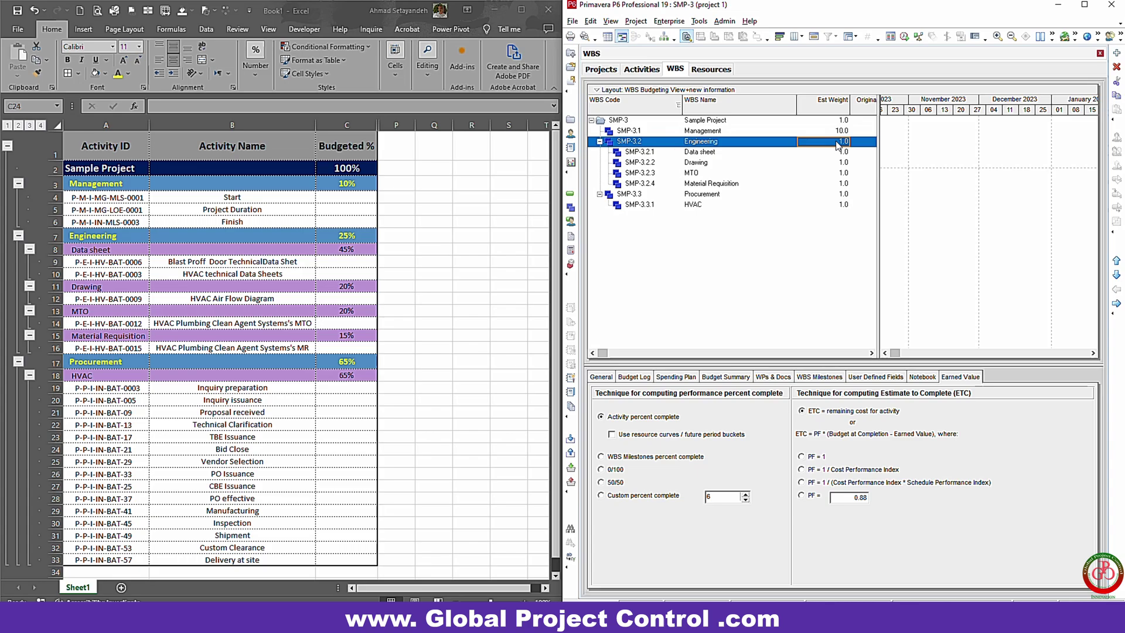
pyautogui.click(837, 142)
pyautogui.write('25')
pyautogui.press('Return')
pyautogui.click(838, 194)
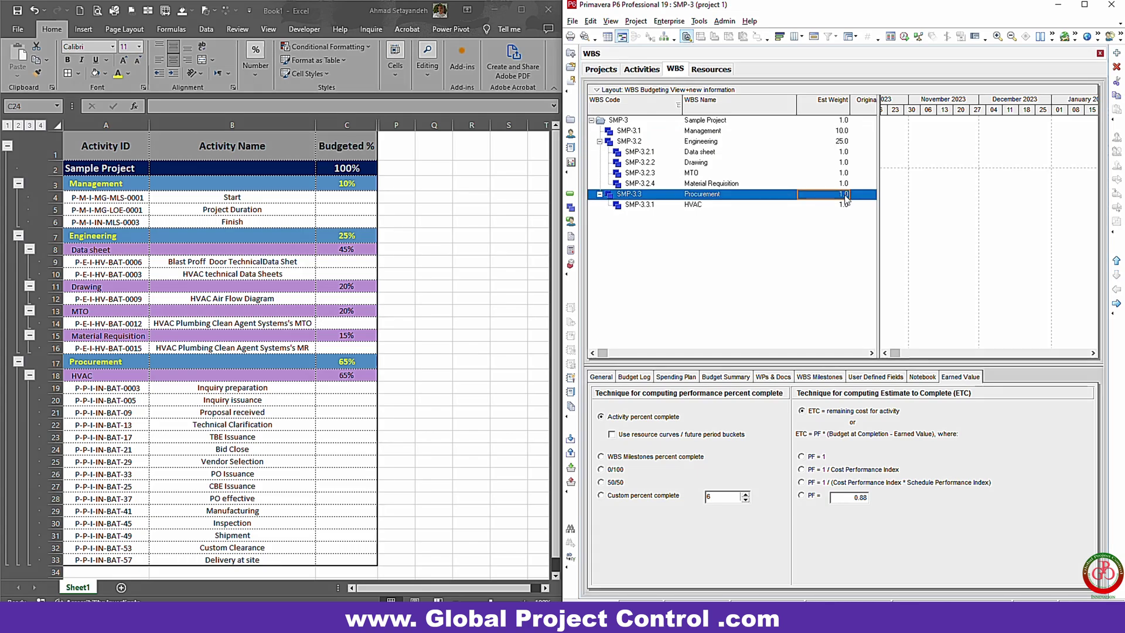
pyautogui.click(844, 194)
pyautogui.write('65')
pyautogui.press('Return')
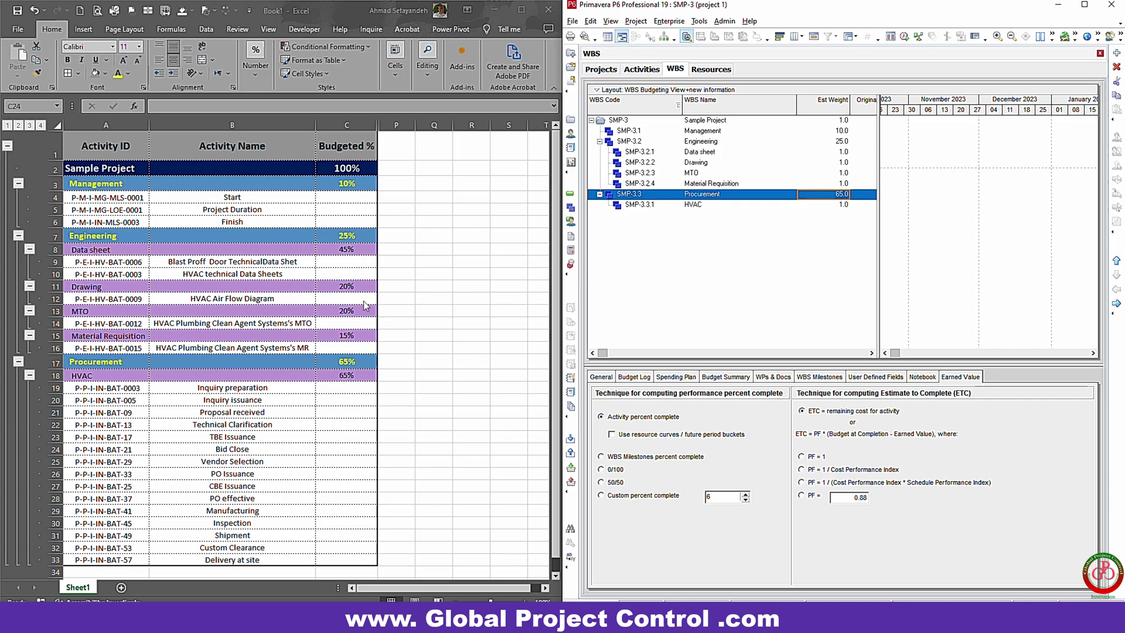
# Step: In Excel, compute P8 as =$C$7*C8 and copy it to P11, P13 and P15
pyautogui.click(396, 252)
pyautogui.write('=')
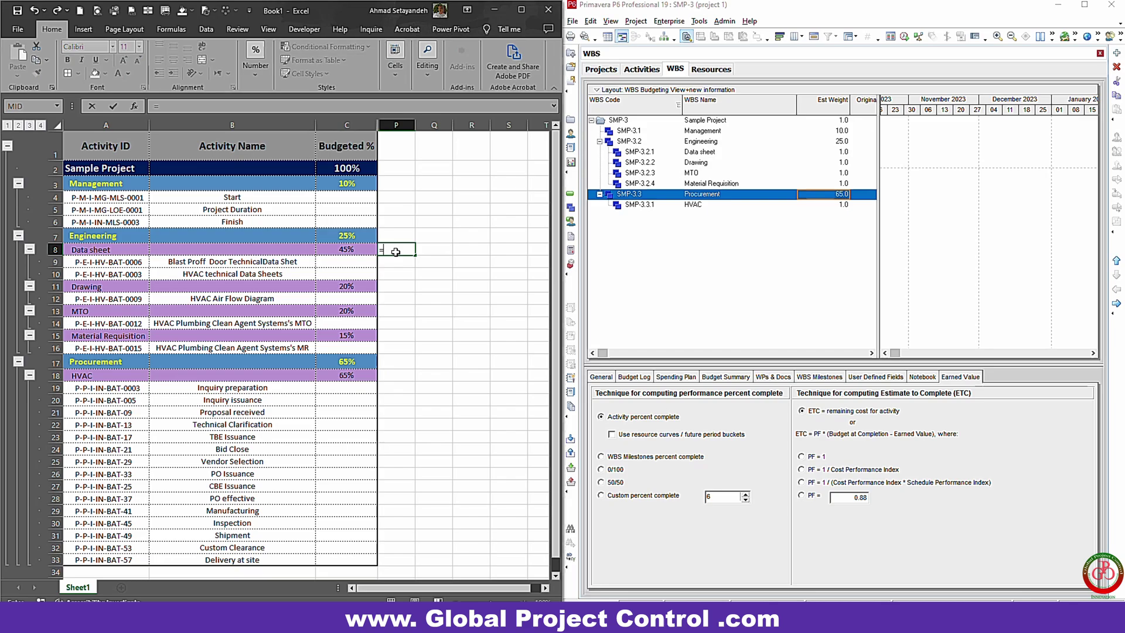
pyautogui.press('Left')
pyautogui.press('Up')
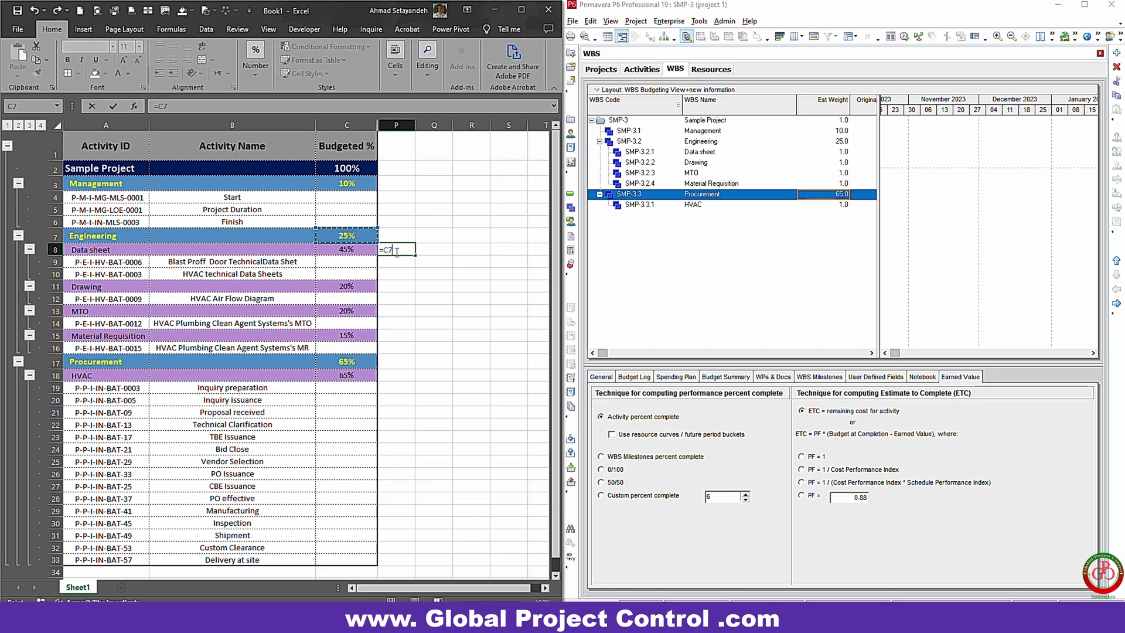
pyautogui.press('F4')
pyautogui.write('*')
pyautogui.press('Left')
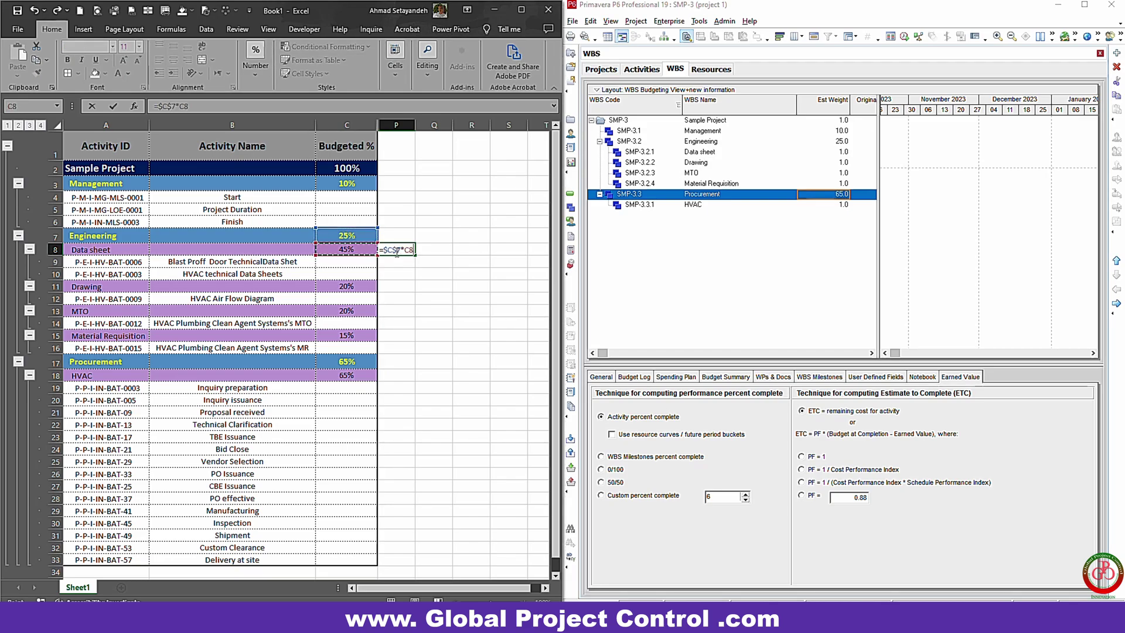
pyautogui.hotkey('ctrl', 'Return')
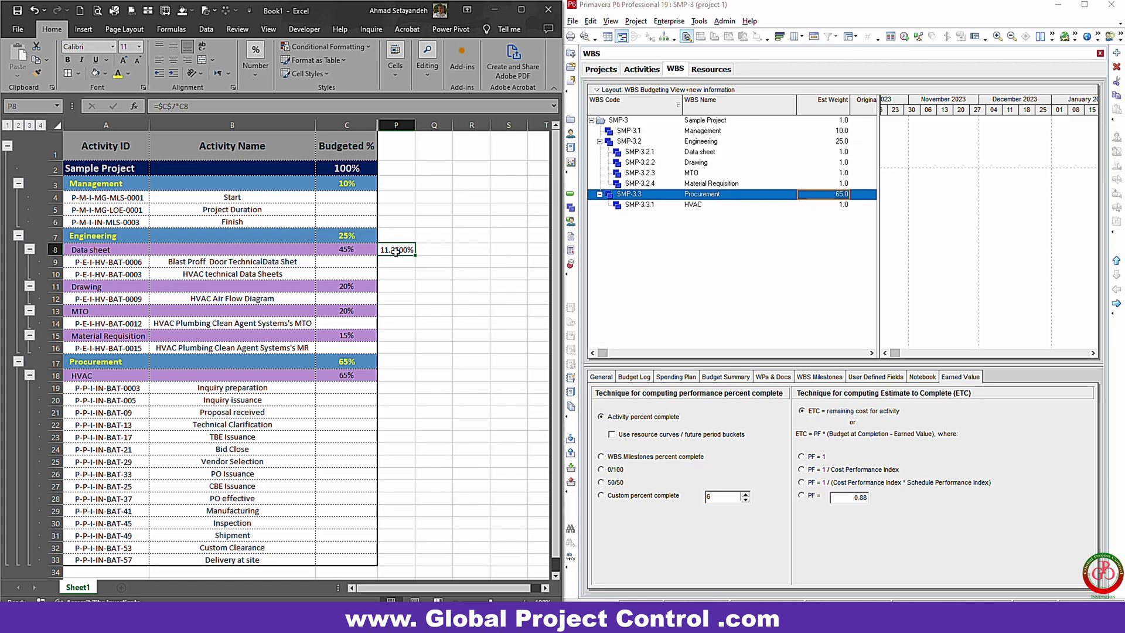
pyautogui.click(391, 287)
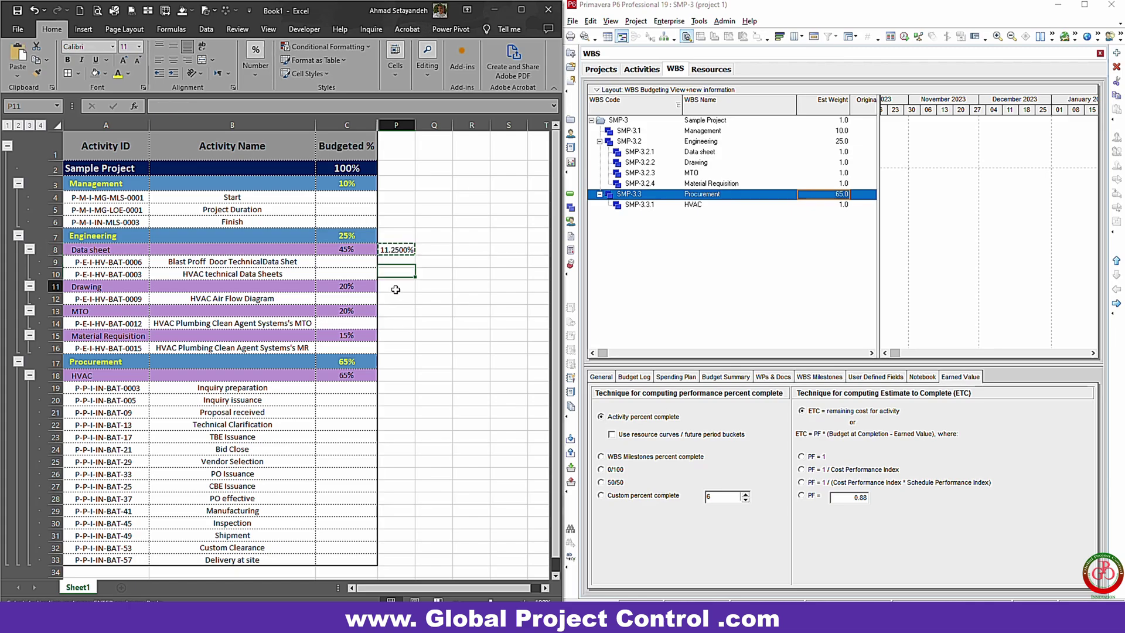
pyautogui.keyDown('ctrl'); pyautogui.click(399, 309); pyautogui.keyUp('ctrl')
pyautogui.keyDown('ctrl'); pyautogui.click(400, 334); pyautogui.keyUp('ctrl')
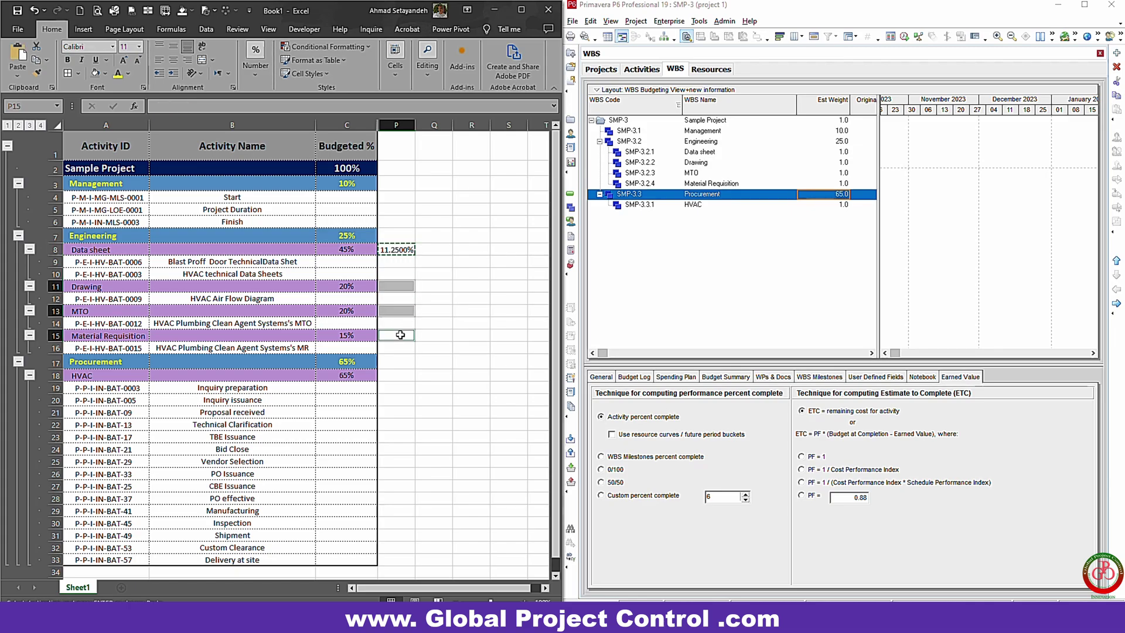
pyautogui.hotkey('ctrl', 'v')
# Step: Enter Est Weights 11.25 for Data sheet, 5 for Drawing, 5 for MTO and 3.7 for Material Requisition
pyautogui.click(845, 154)
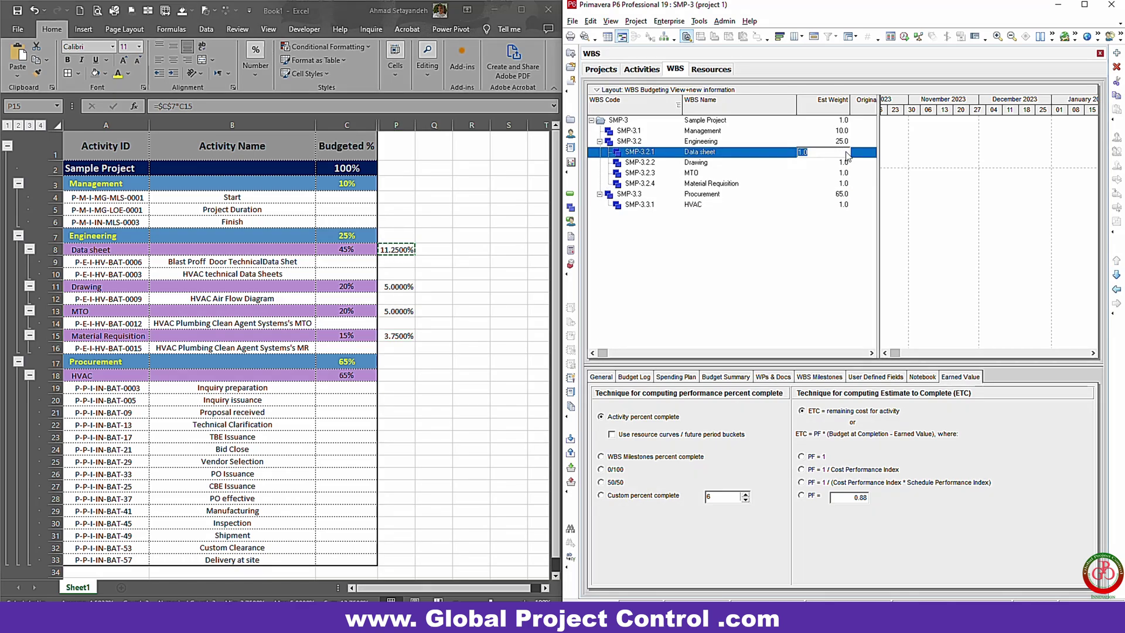
pyautogui.write('11.25')
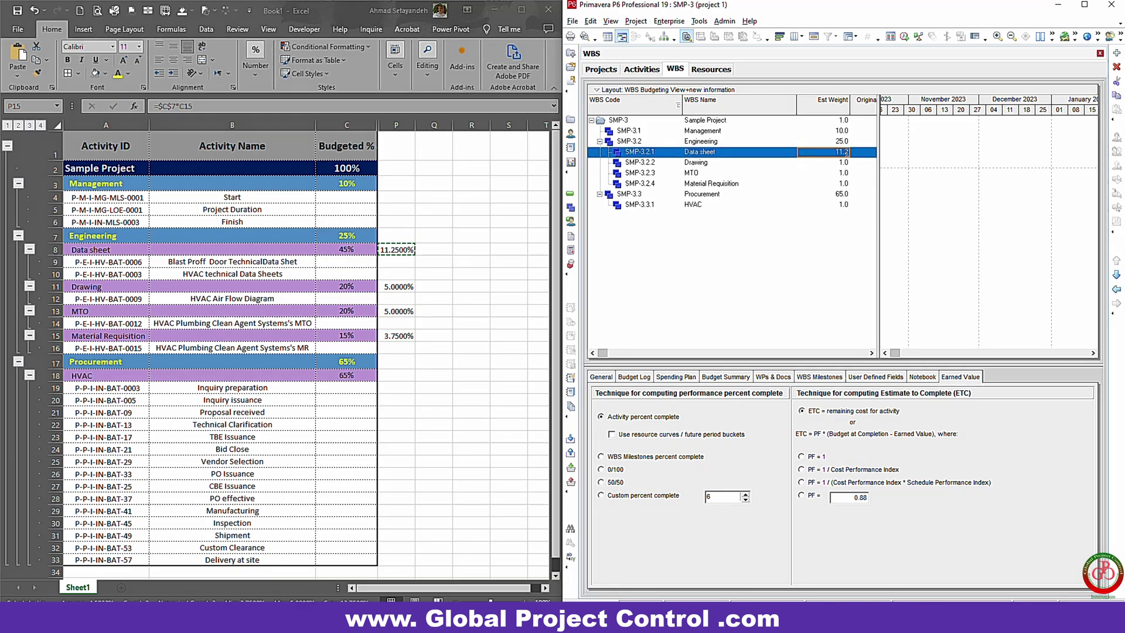
pyautogui.press('Return')
pyautogui.write('20.0')
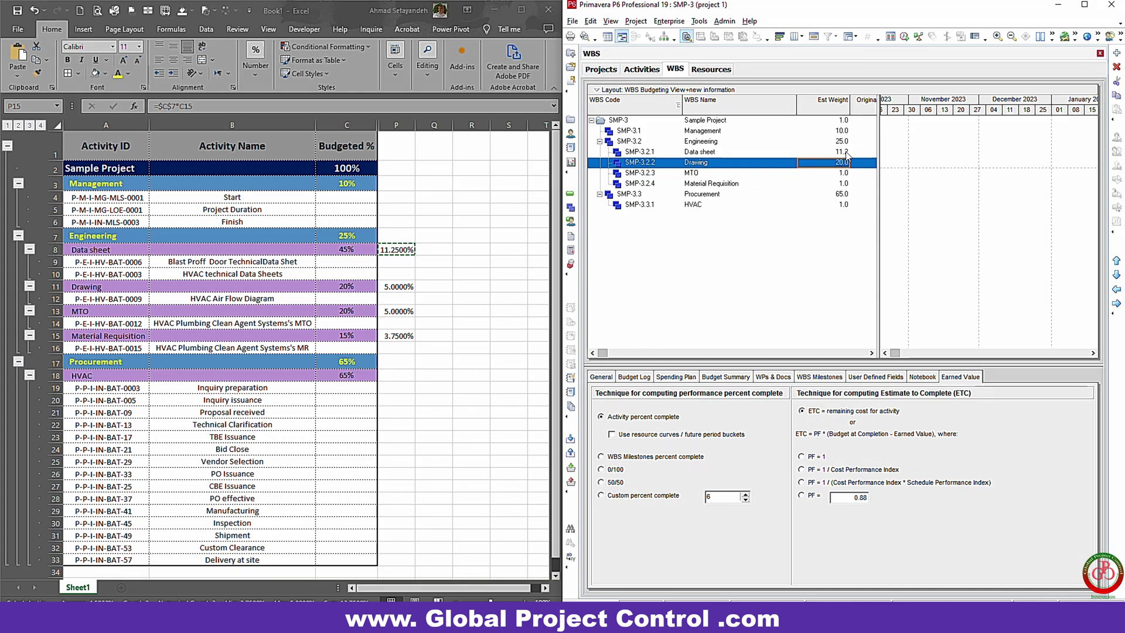
pyautogui.write('5')
pyautogui.press('Return')
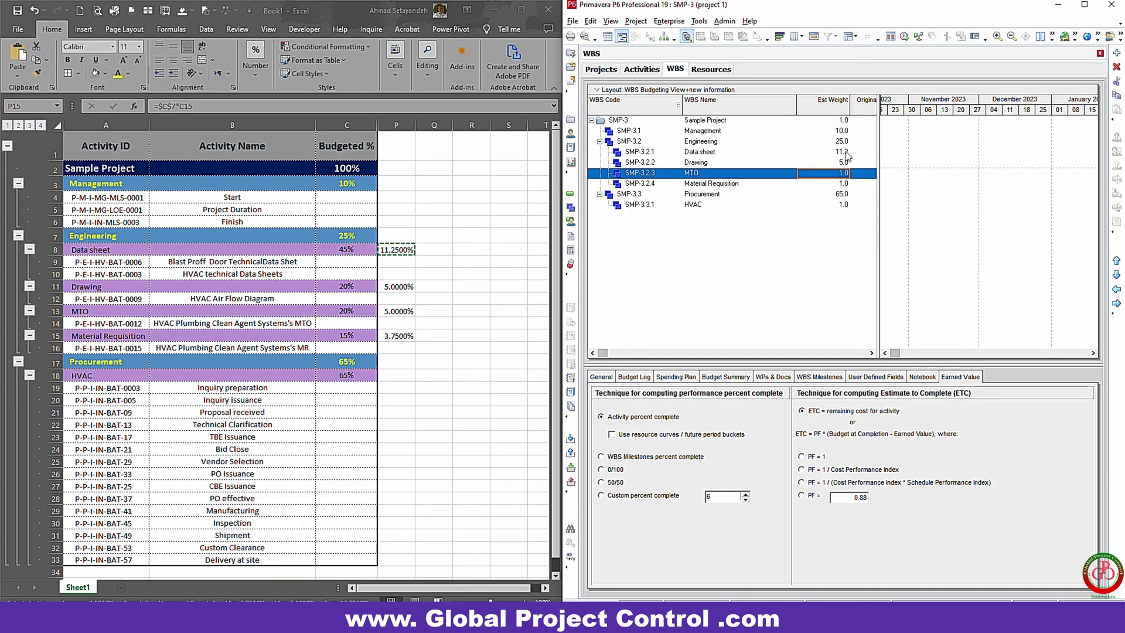
pyautogui.write('5')
pyautogui.press('Return')
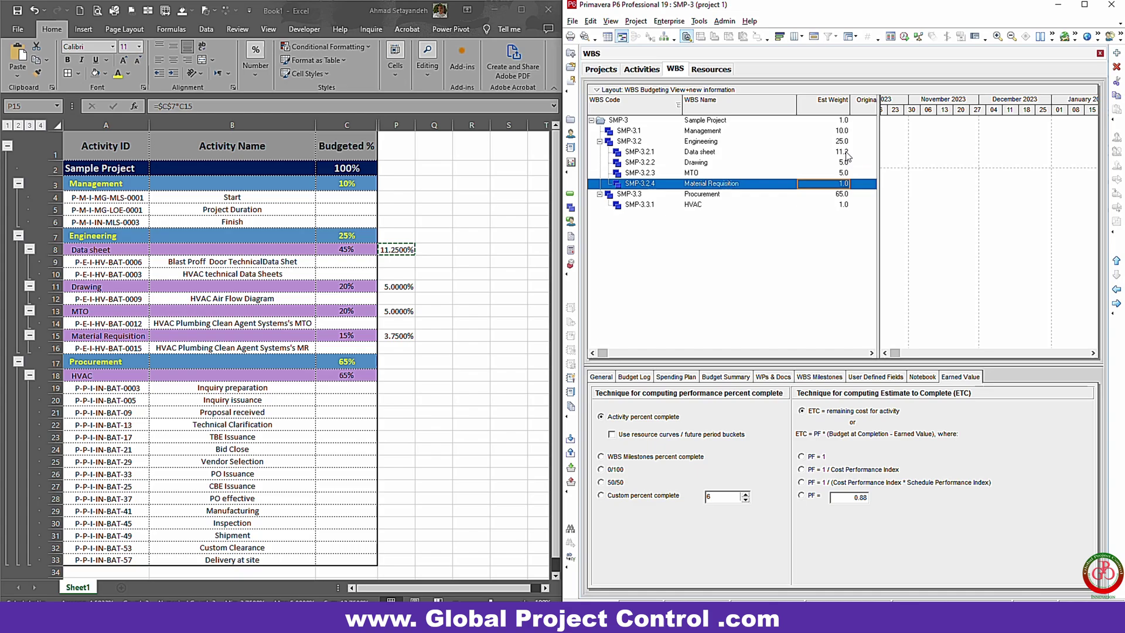
pyautogui.write('3.7')
pyautogui.press('Return')
# Step: Open the Activities window and enter 70% and 30% in Excel cells C9:C10
pyautogui.click(349, 265)
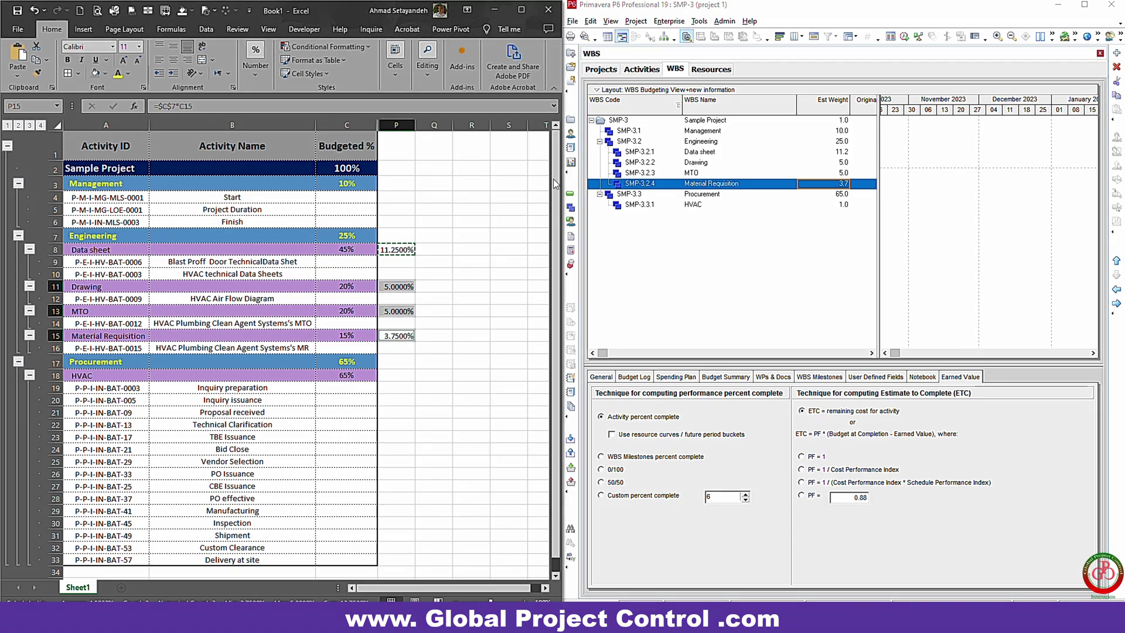
pyautogui.click(570, 194)
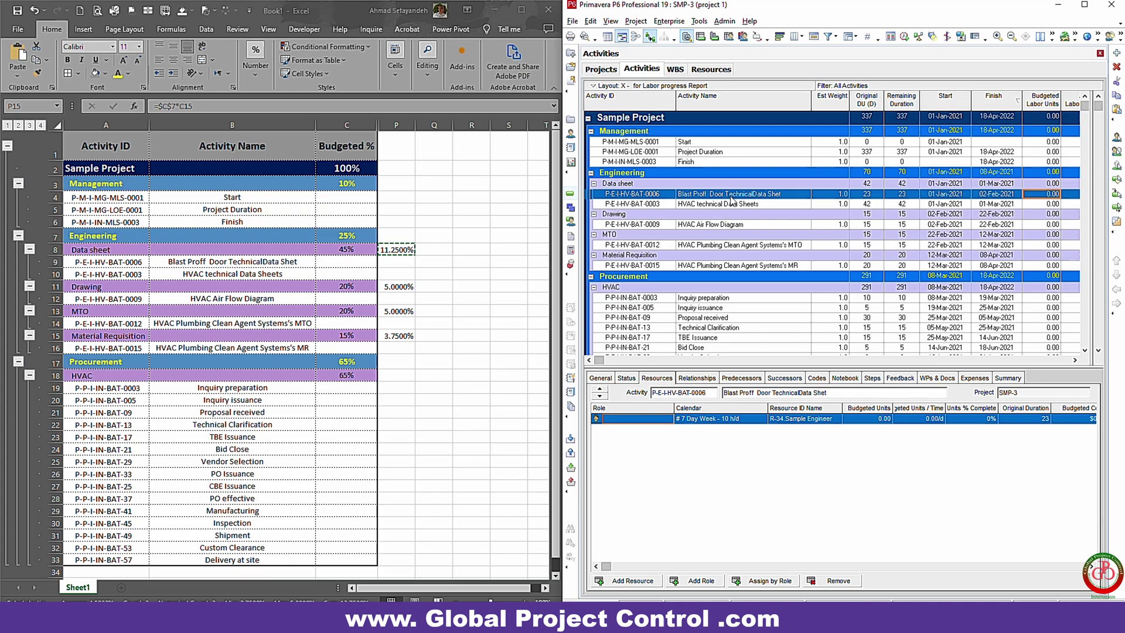
pyautogui.click(396, 263)
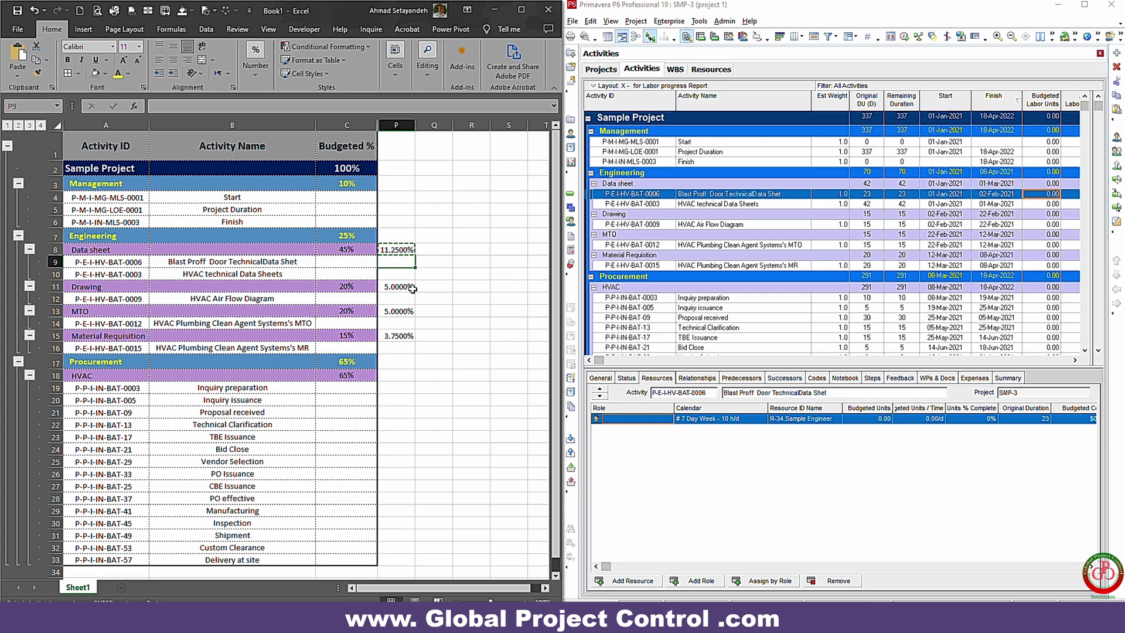
pyautogui.press('Left')
pyautogui.write('70%')
pyautogui.press('Return')
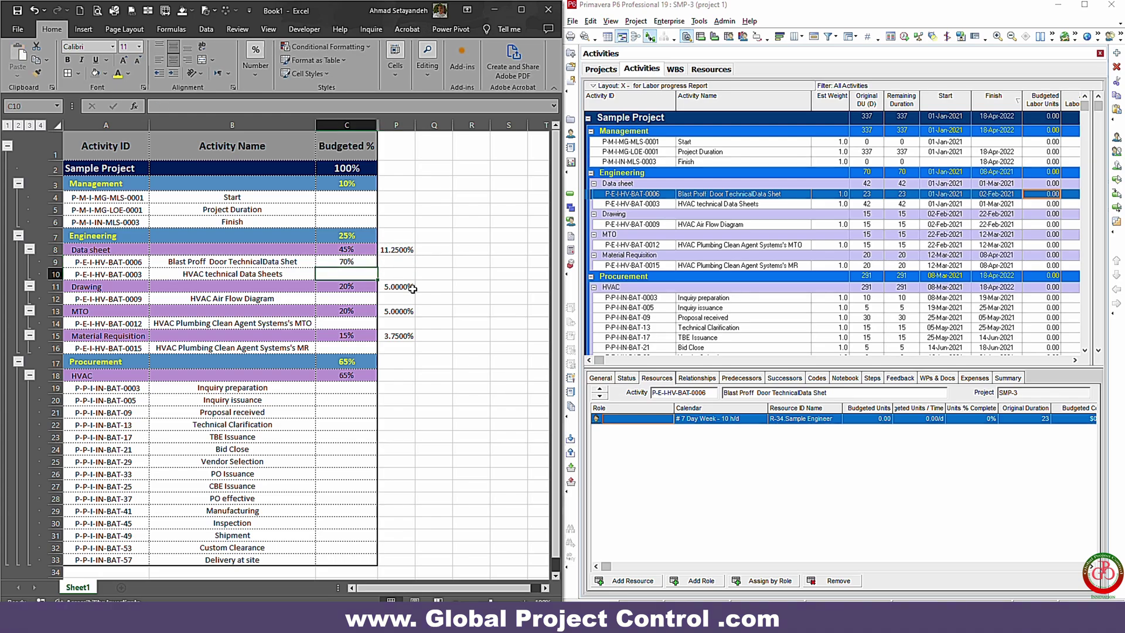
pyautogui.write('30%')
pyautogui.press('Return')
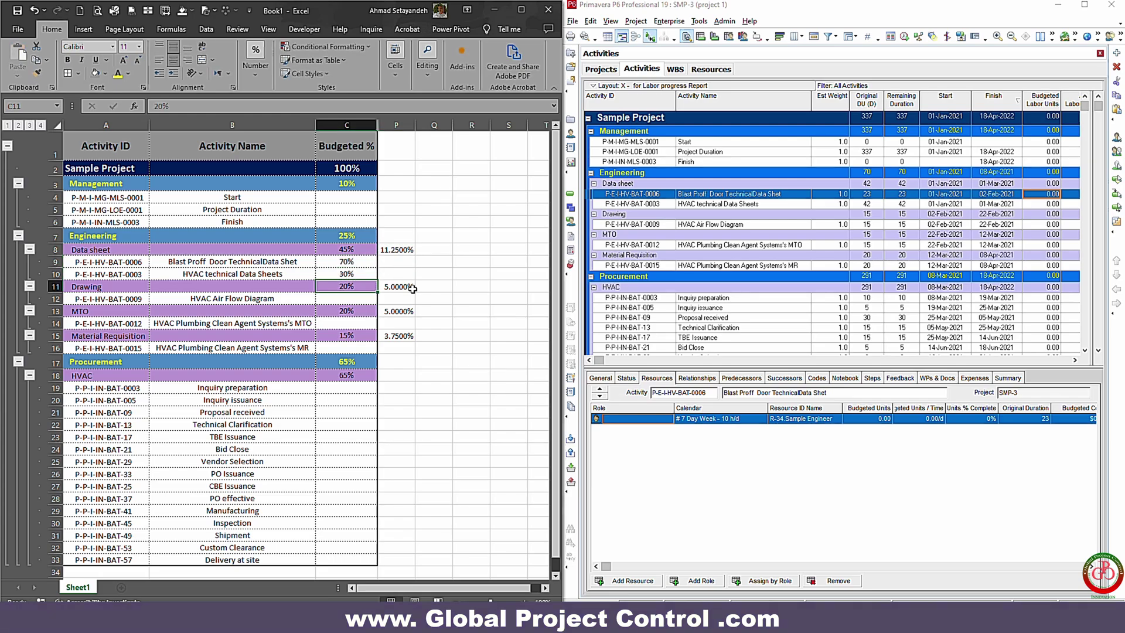
# Step: Give P-E-I-HV-BAT-0006 an Est Weight of 70 and P-E-I-HV-BAT-0003 a weight of 30
pyautogui.click(840, 194)
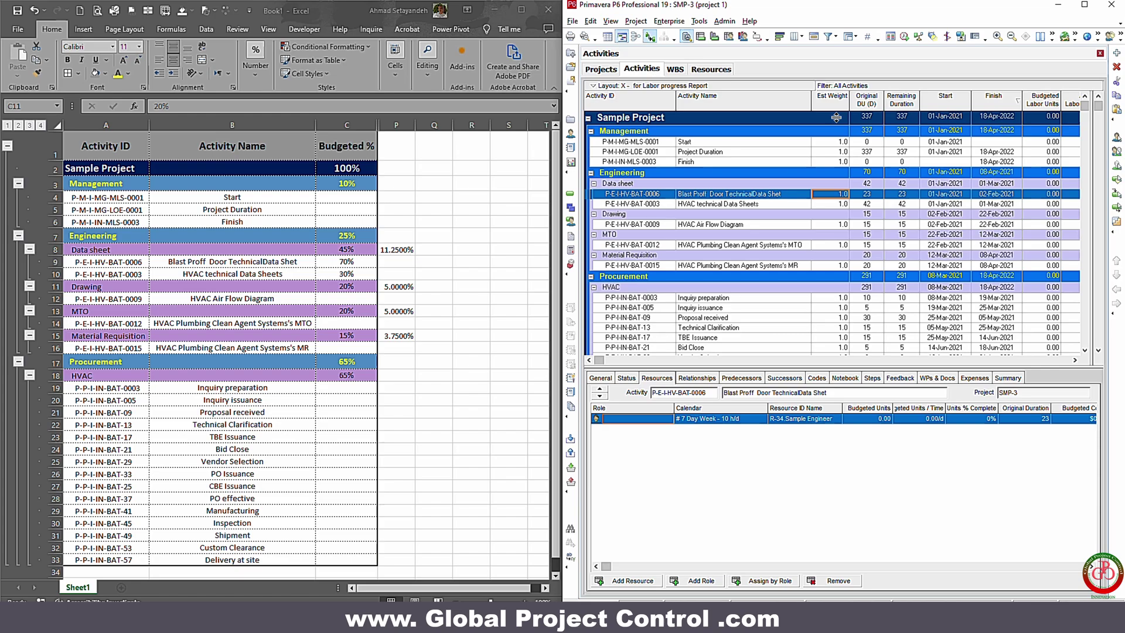
pyautogui.click(847, 195)
pyautogui.write('70')
pyautogui.press('Return')
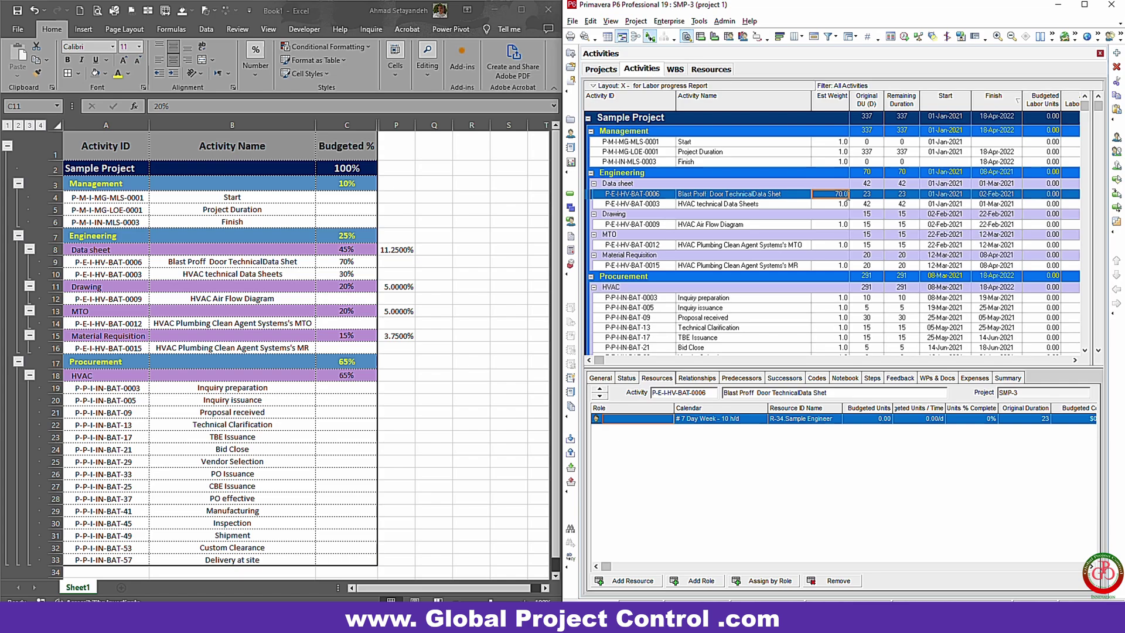
pyautogui.click(847, 204)
pyautogui.write('30')
pyautogui.press('Return')
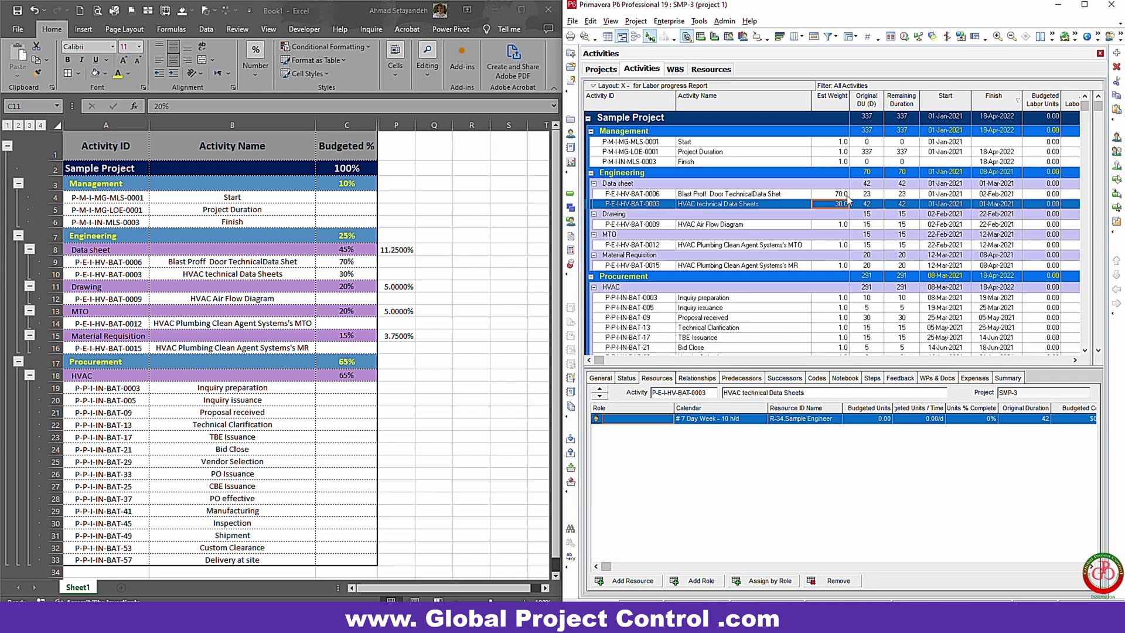
# Step: Set the PO effective activity's Est Weight to 10
pyautogui.hotkey('alt', 'Tab')
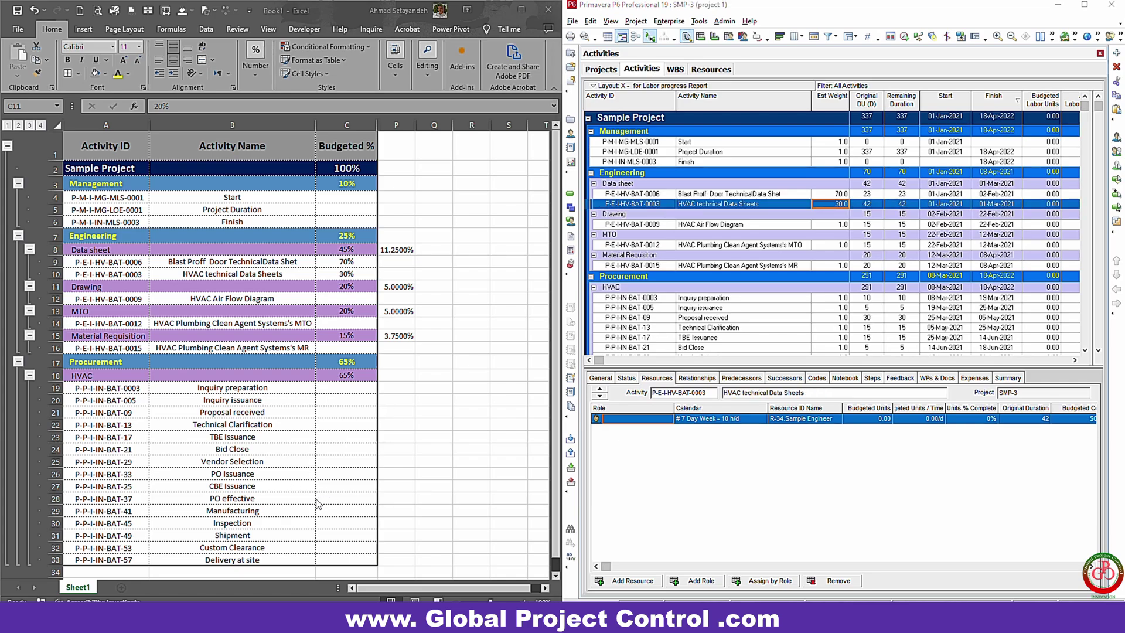
pyautogui.click(837, 298)
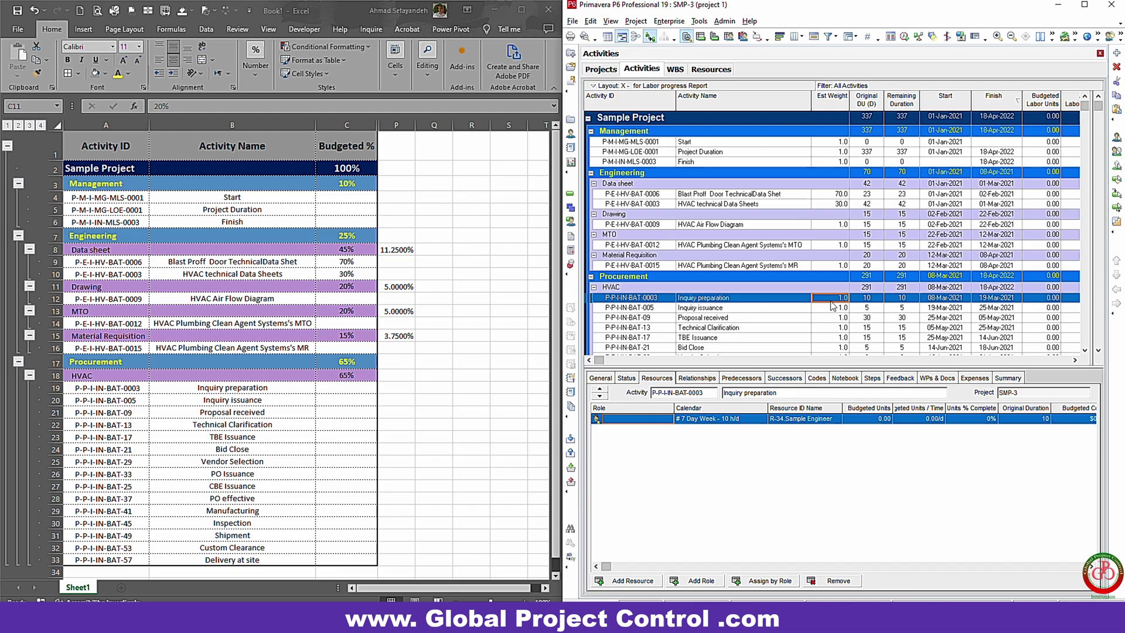
pyautogui.scroll(-2, 832, 305)
pyautogui.scroll(-2, 832, 306)
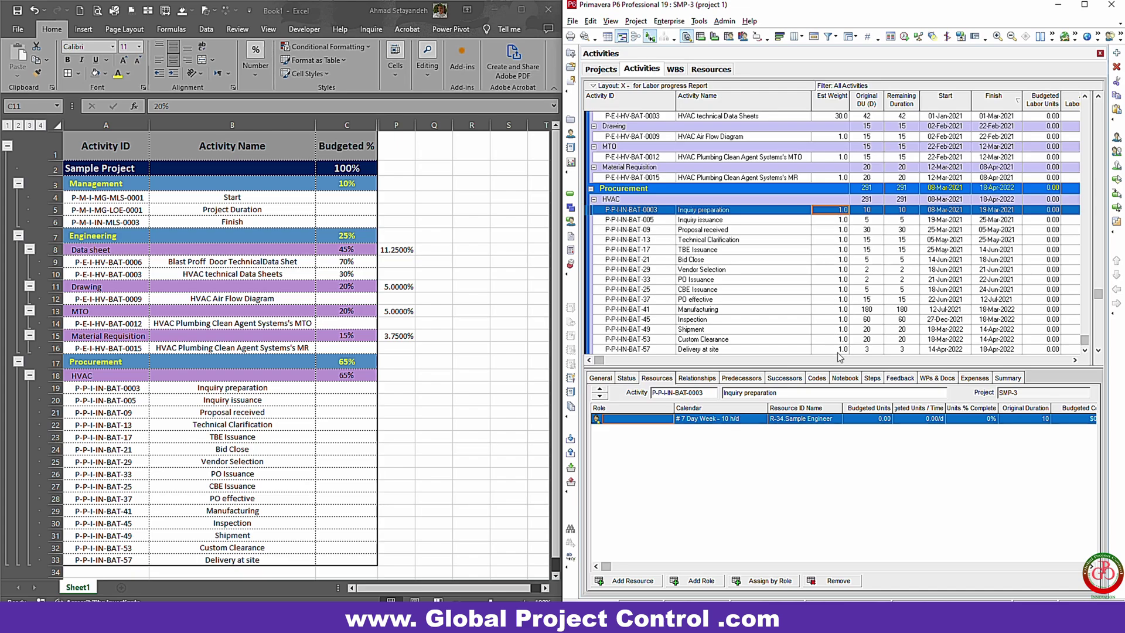
pyautogui.click(835, 280)
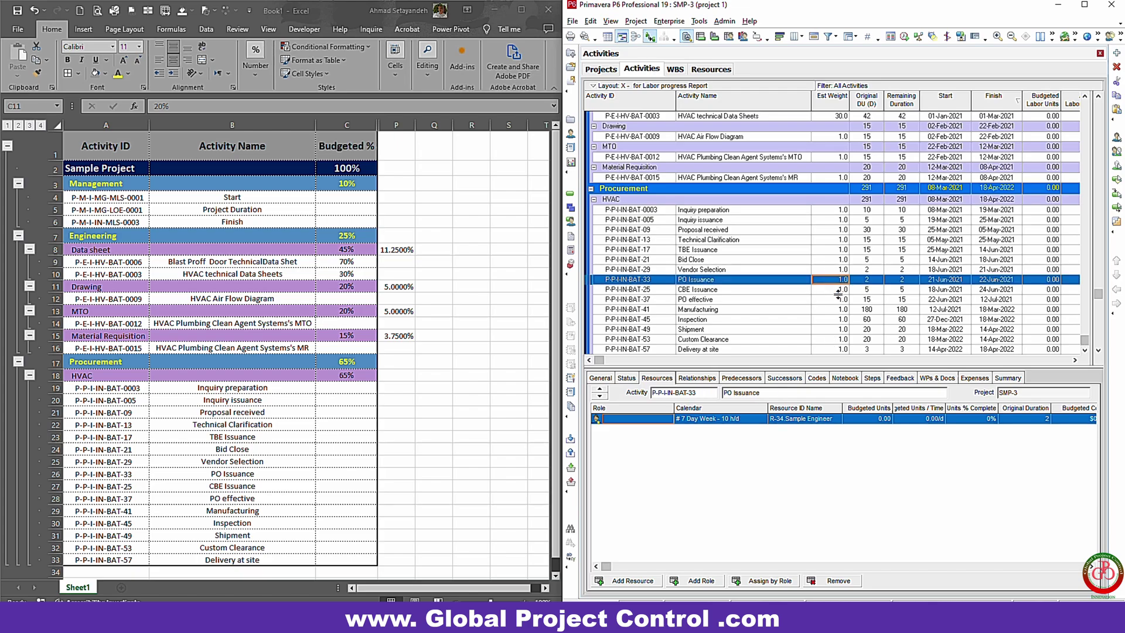
pyautogui.click(840, 299)
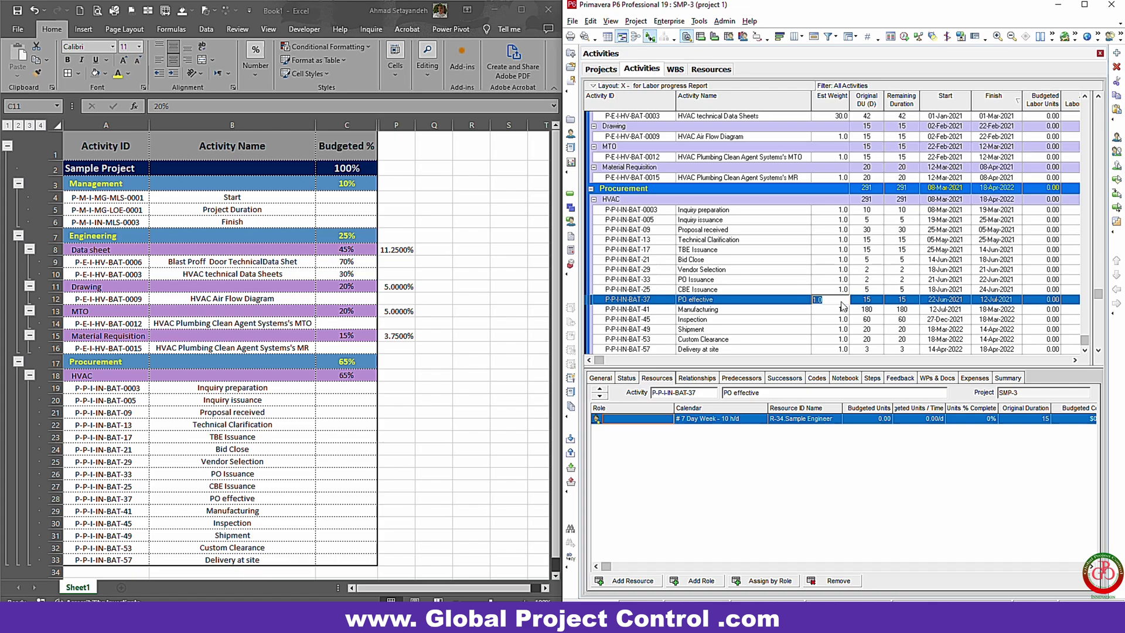
pyautogui.write('1')
pyautogui.press('Return')
pyautogui.scroll(3, 880, 282)
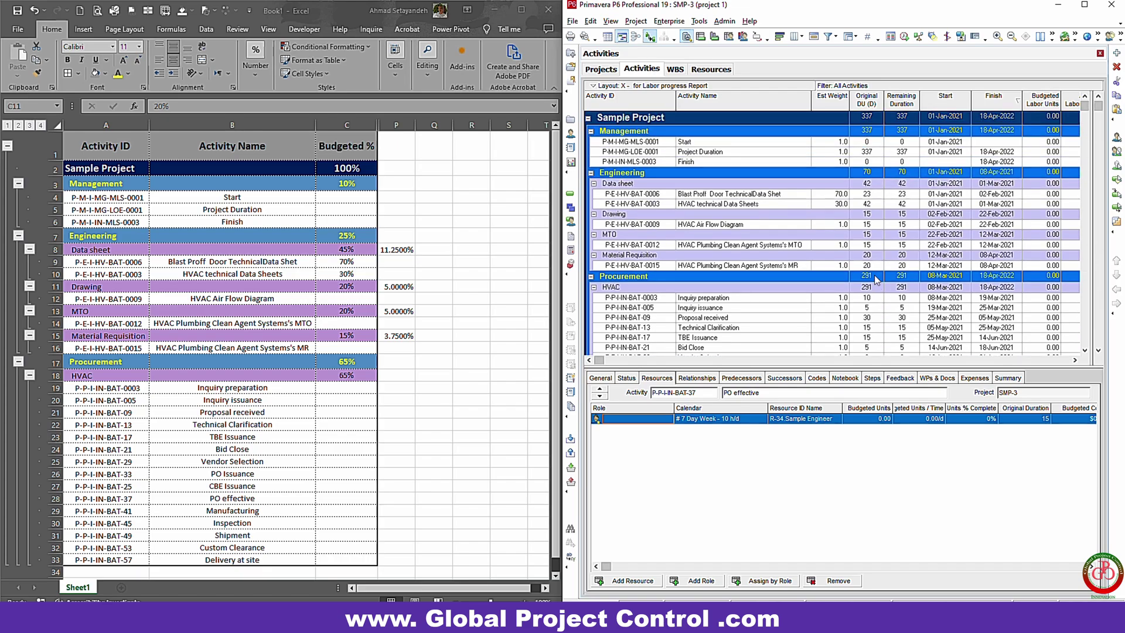
pyautogui.scroll(-2, 850, 275)
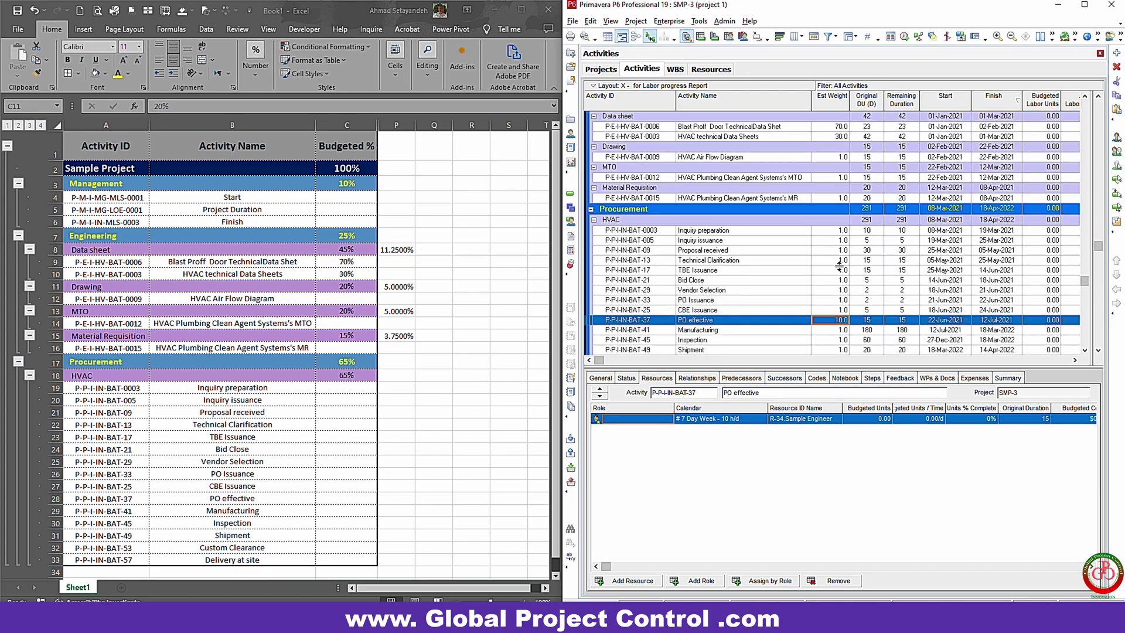
# Step: Open Top Down Estimation and choose resource R-34 Sample Engineer
pyautogui.scroll(3, 806, 299)
pyautogui.click(699, 21)
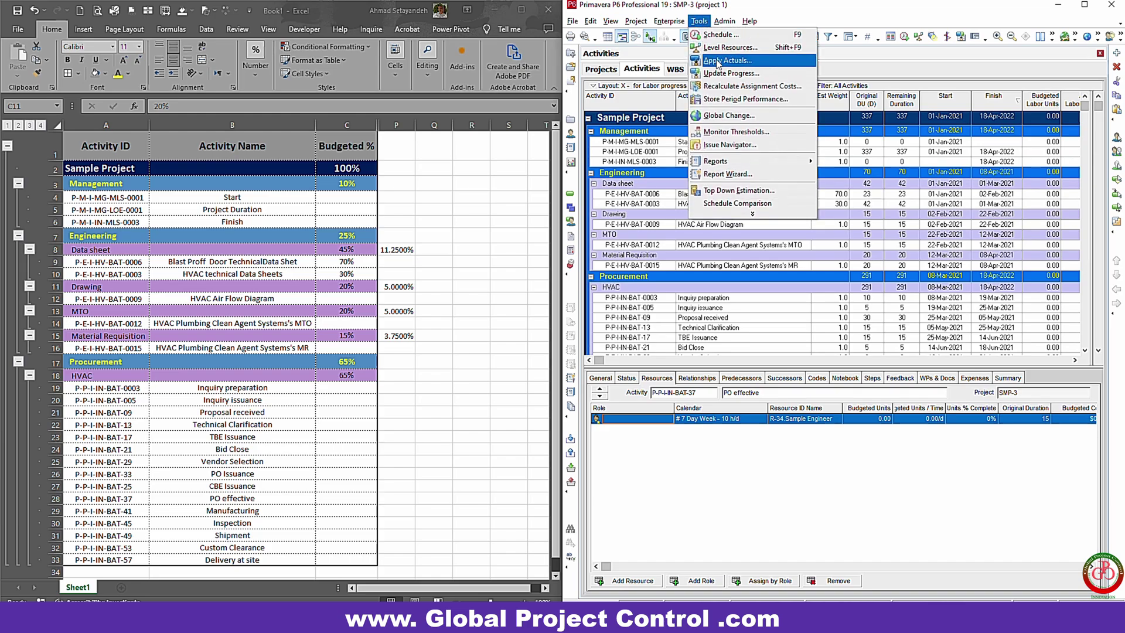
pyautogui.click(731, 198)
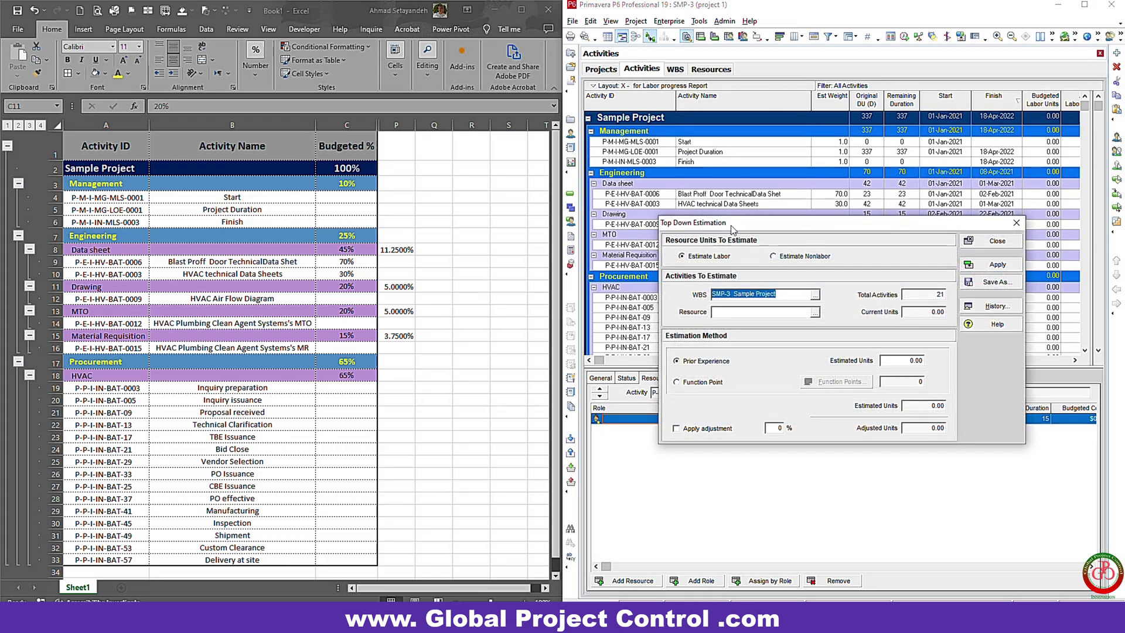
pyautogui.click(815, 314)
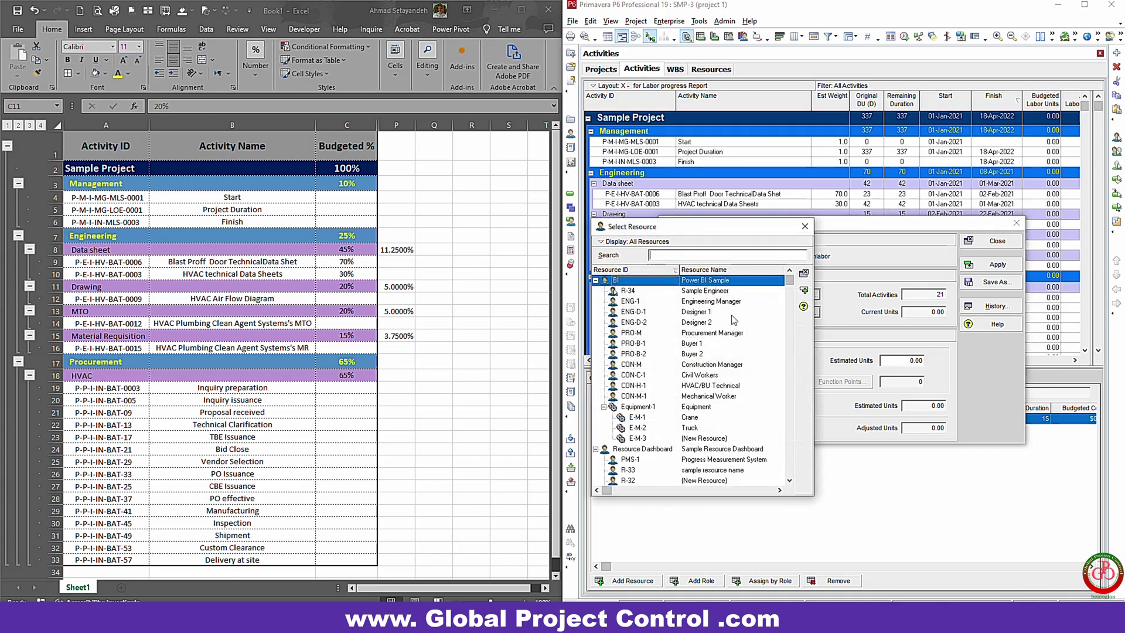
pyautogui.click(644, 291)
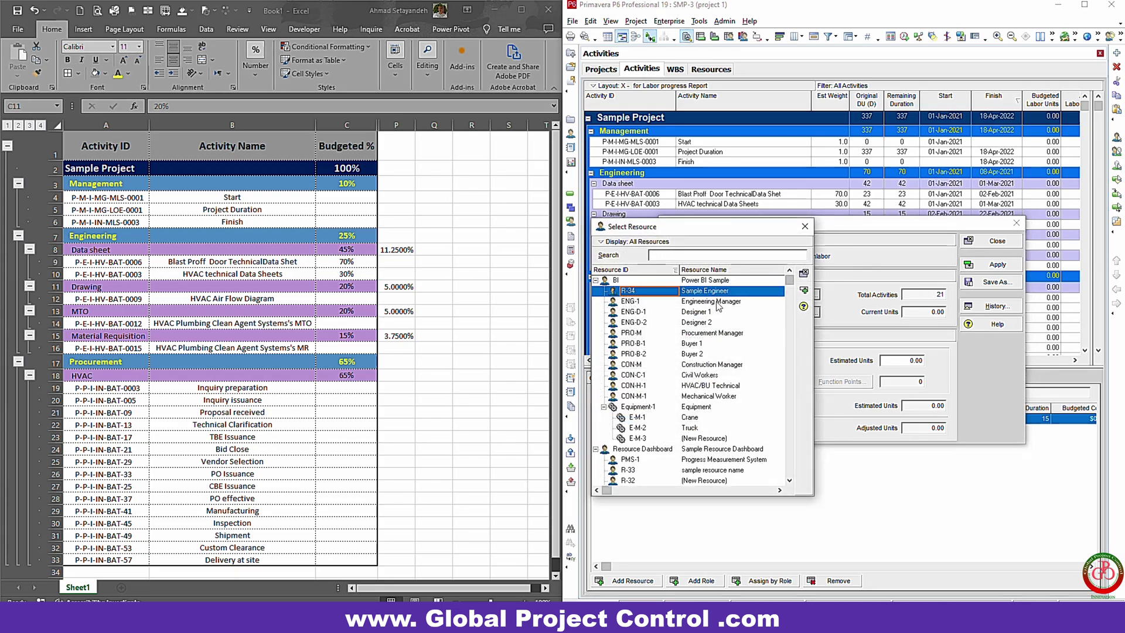
pyautogui.click(805, 291)
# Step: Apply 1000 estimated units to the project, confirm, and close the estimation window
pyautogui.click(905, 362)
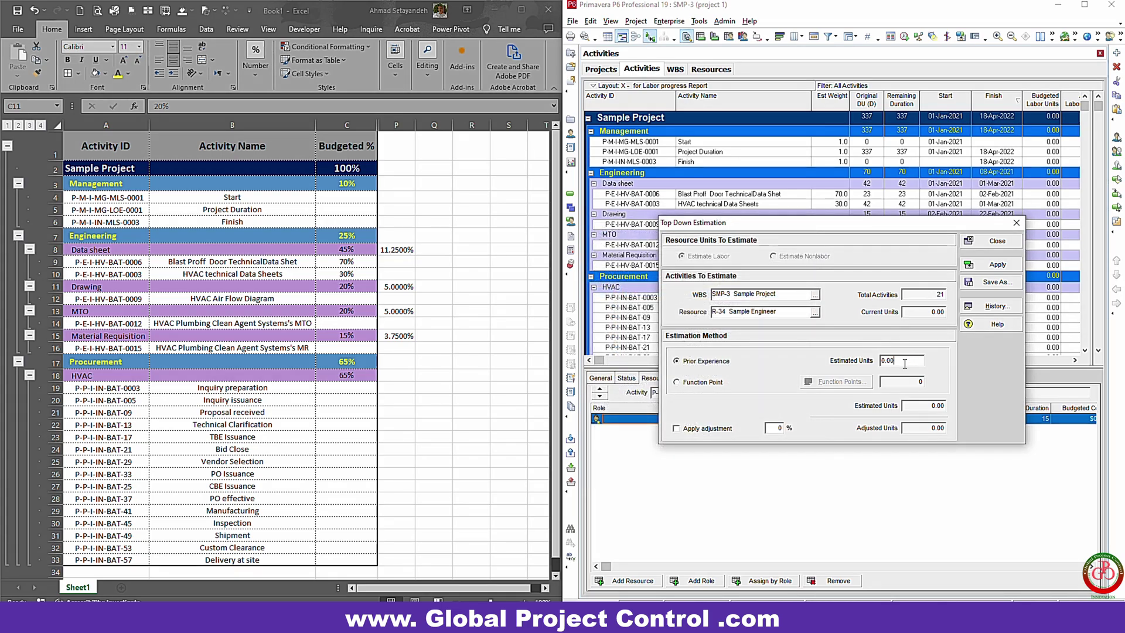
pyautogui.write('1000')
pyautogui.click(1000, 266)
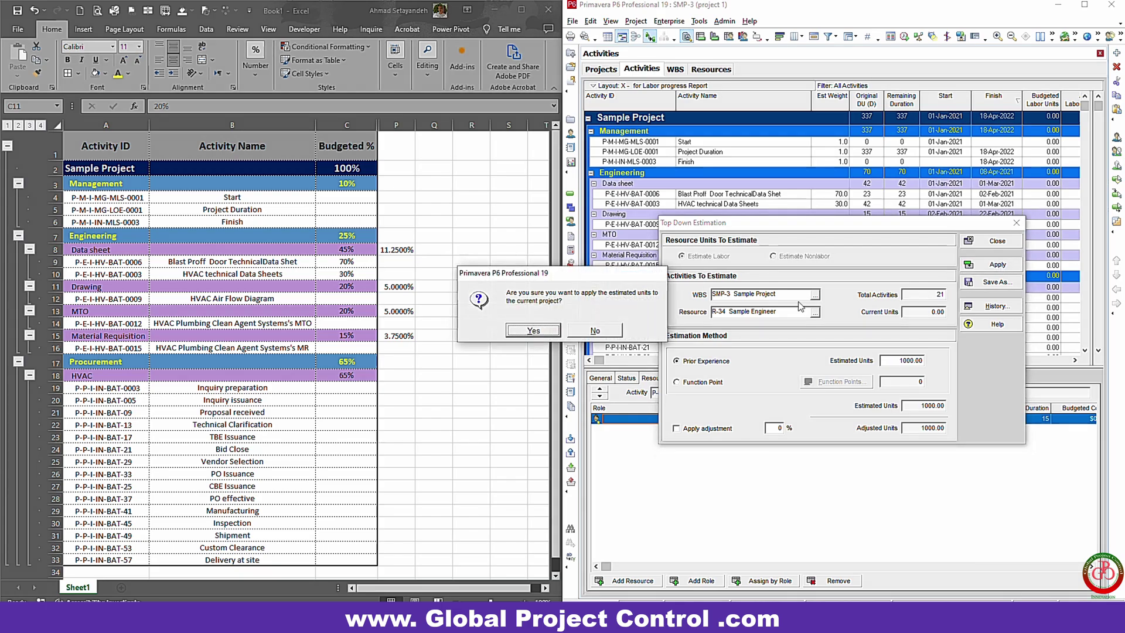
pyautogui.click(546, 332)
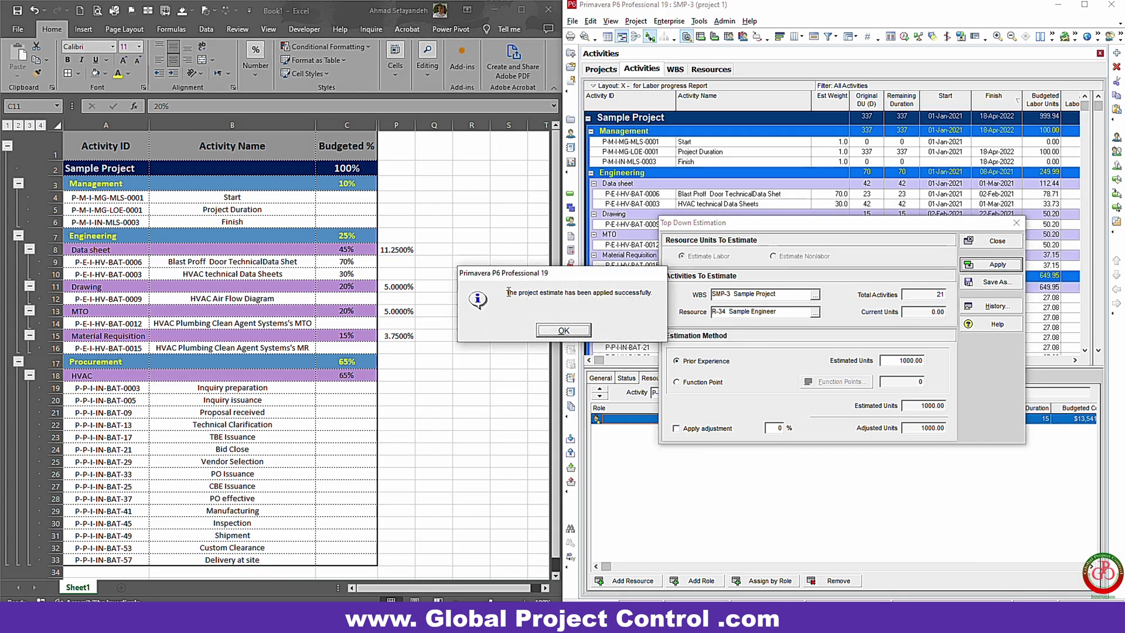
pyautogui.moveTo(508, 292); pyautogui.dragTo(651, 294)
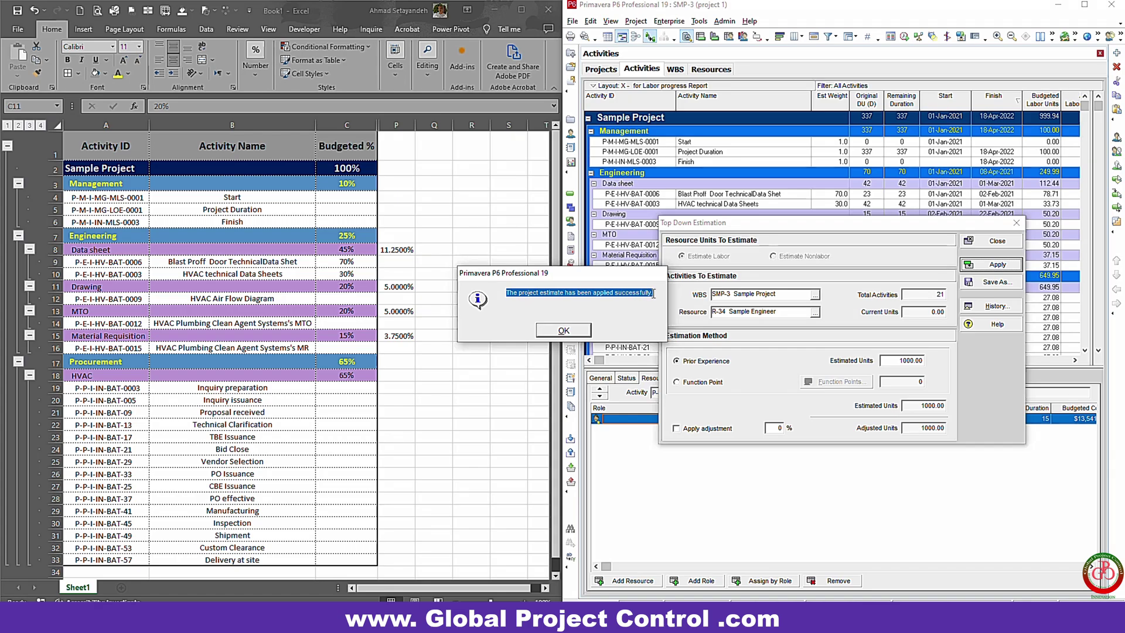
pyautogui.click(563, 330)
pyautogui.click(997, 241)
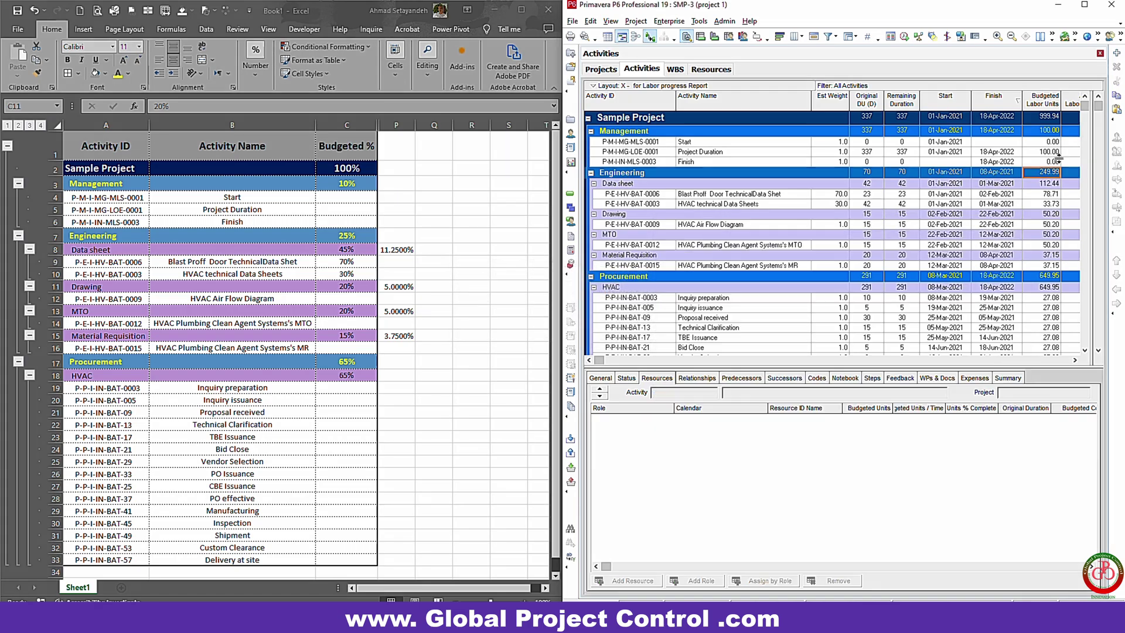
# Step: Change Blast Proff Door TechnicalData Shet's budgeted labor units to 78.72
pyautogui.click(1055, 196)
pyautogui.click(1055, 196)
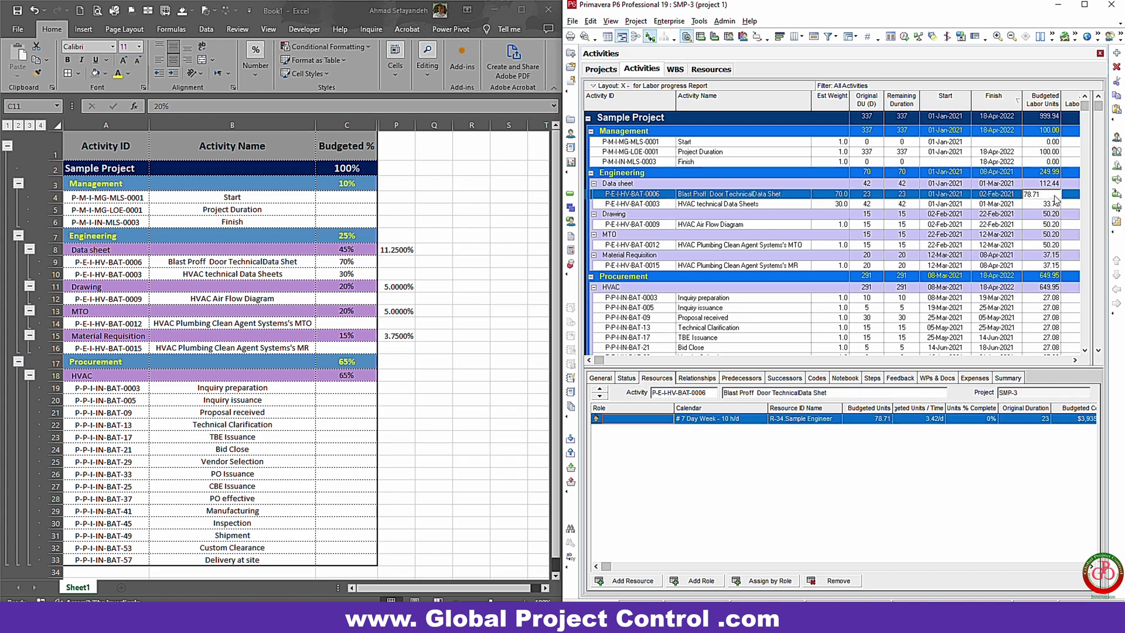
pyautogui.write('78.72')
pyautogui.press('Return')
# Step: Review the budgeted labor units of Inquiry preparation, PO effective and CBE Issuance activities
pyautogui.click(1056, 297)
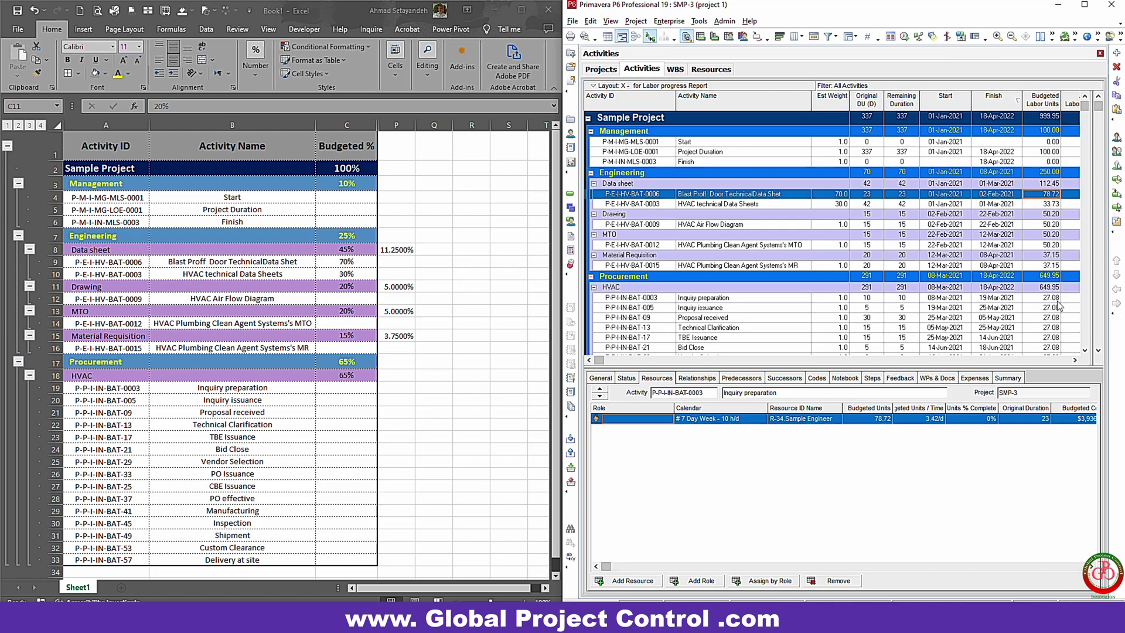
pyautogui.scroll(-3, 1056, 299)
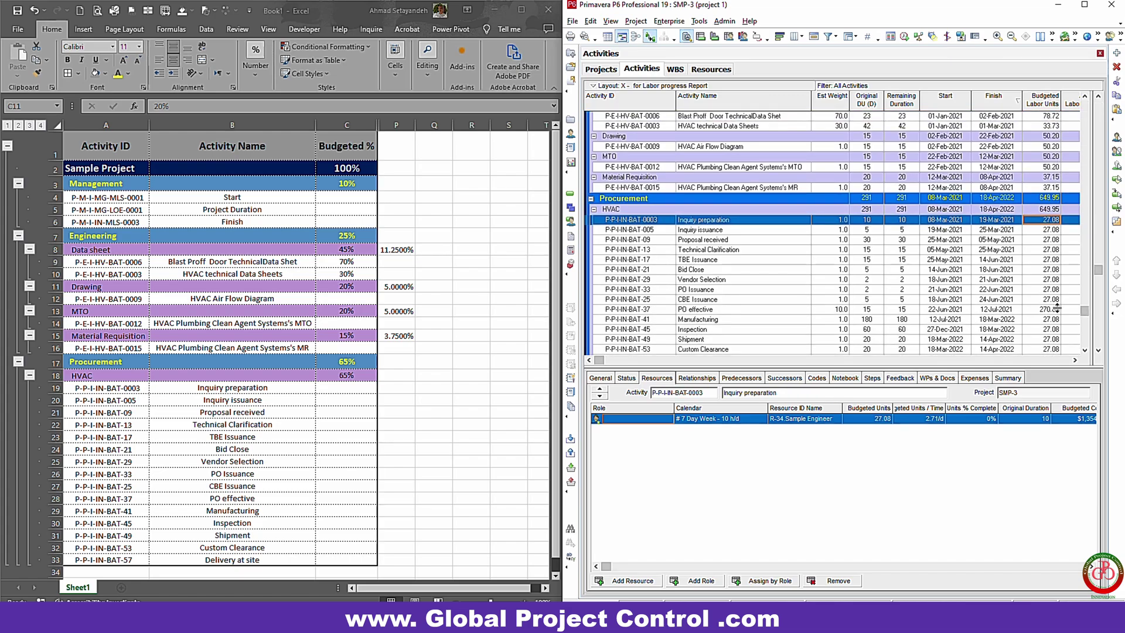
pyautogui.click(1054, 309)
pyautogui.click(1053, 299)
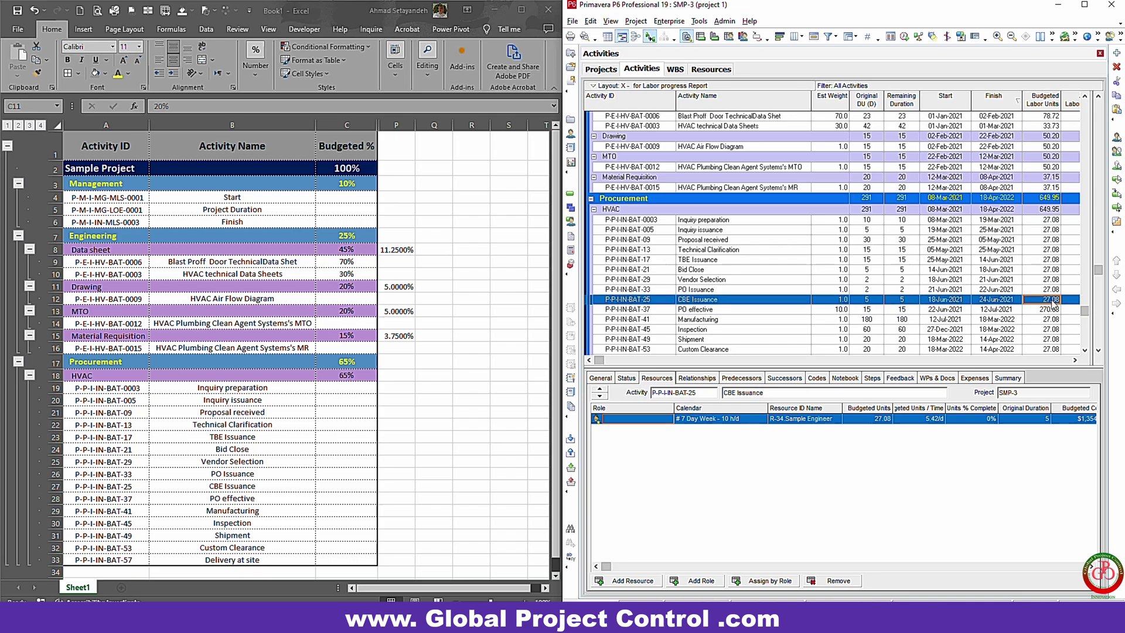
pyautogui.click(1054, 309)
pyautogui.scroll(3, 1054, 308)
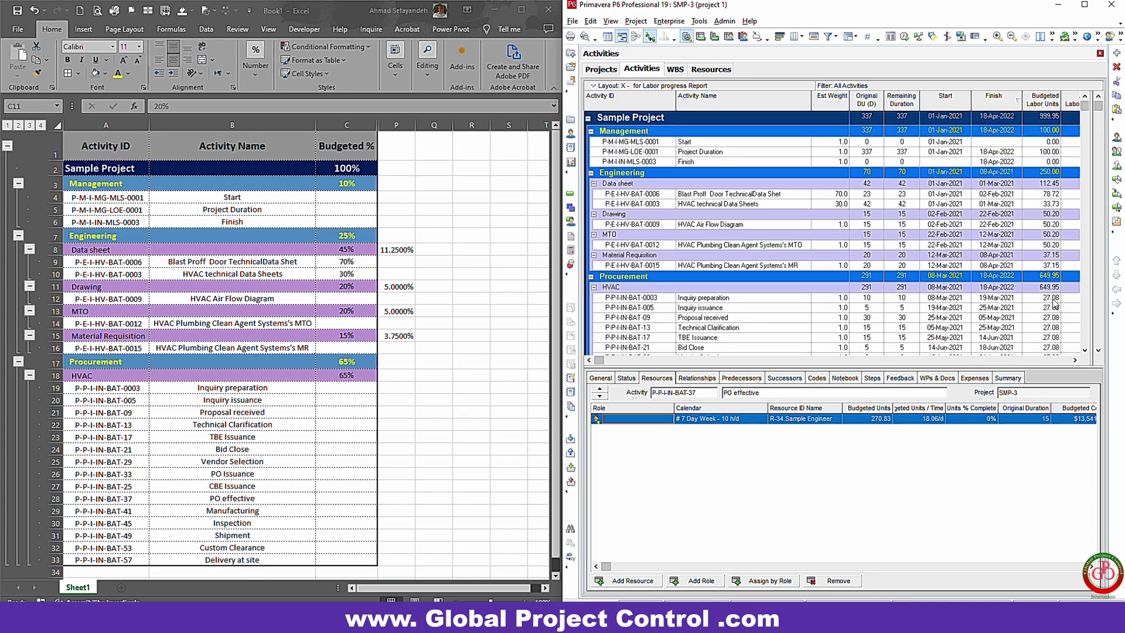
pyautogui.click(1052, 194)
pyautogui.click(1050, 204)
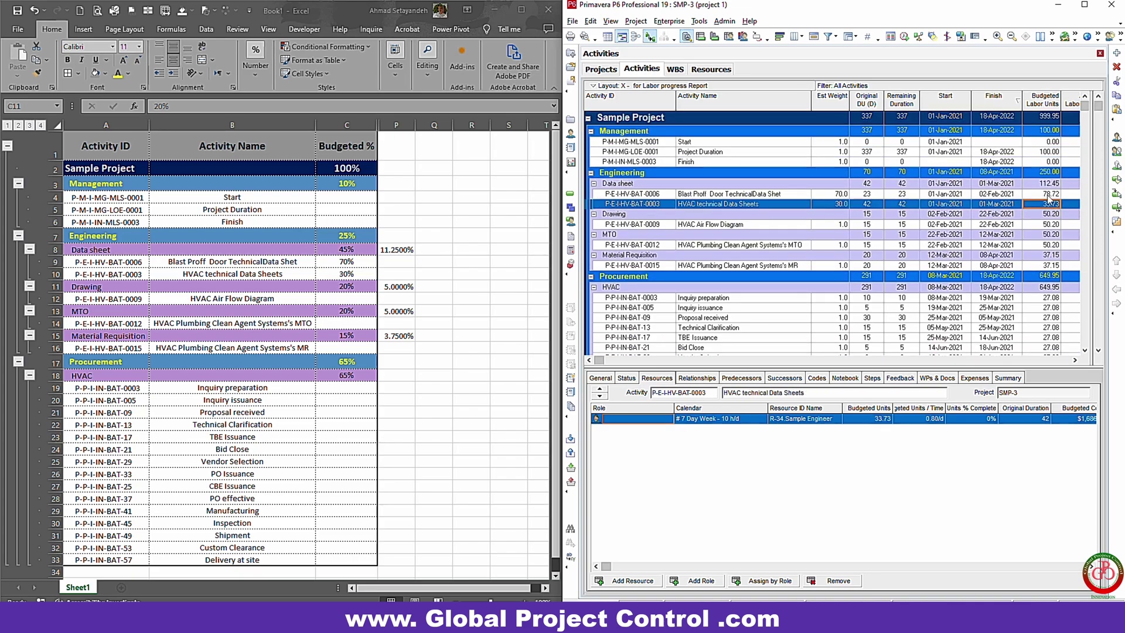
pyautogui.click(1039, 193)
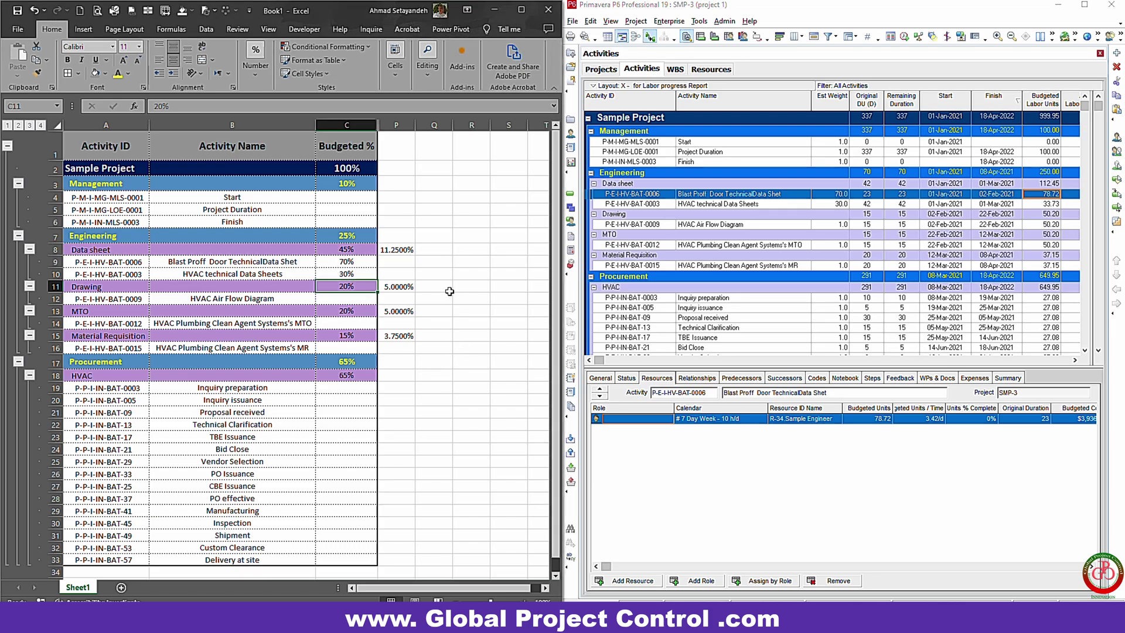
# Step: In Excel, enter =C9*P8*1000 in Q9, giving 78.75
pyautogui.click(458, 265)
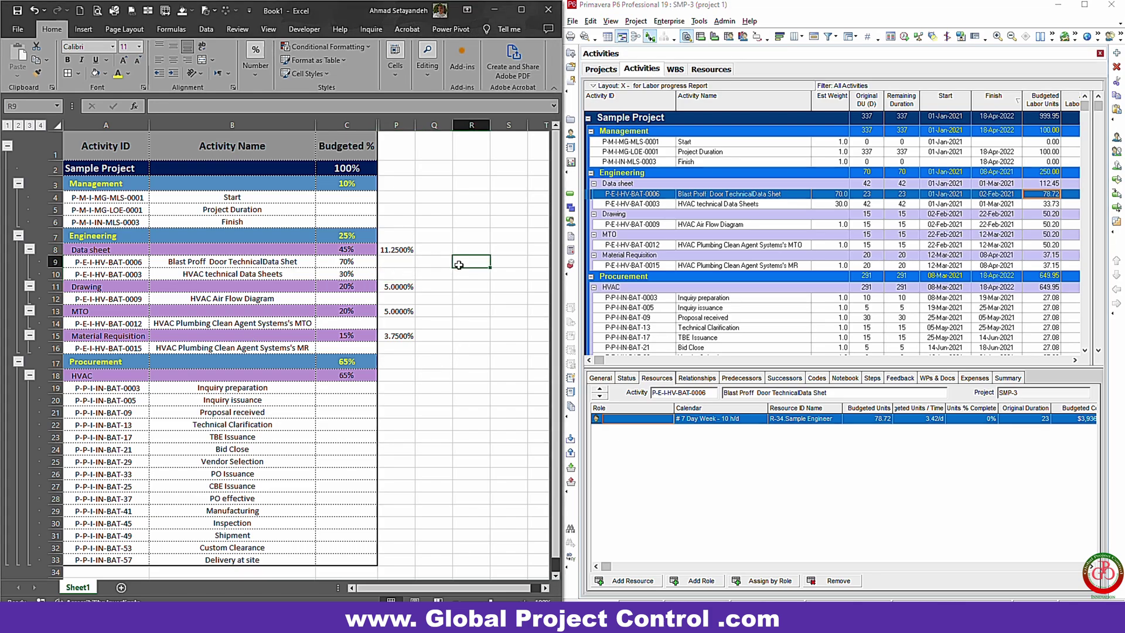
pyautogui.press('Left')
pyautogui.write('=')
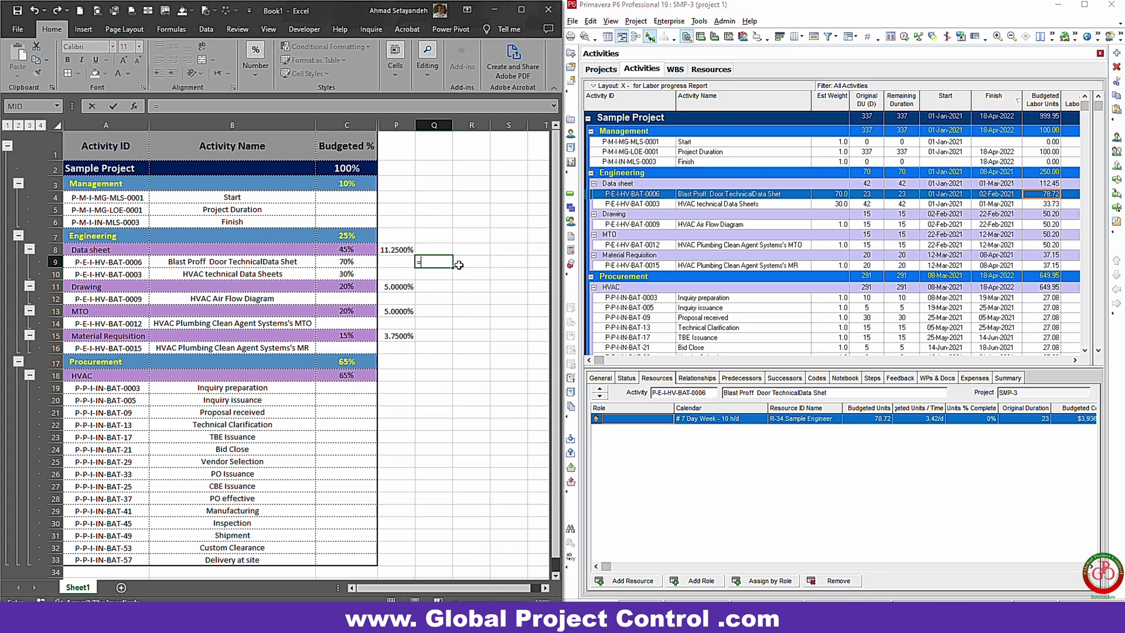
pyautogui.press('Left')
pyautogui.press('Left')
pyautogui.write('*')
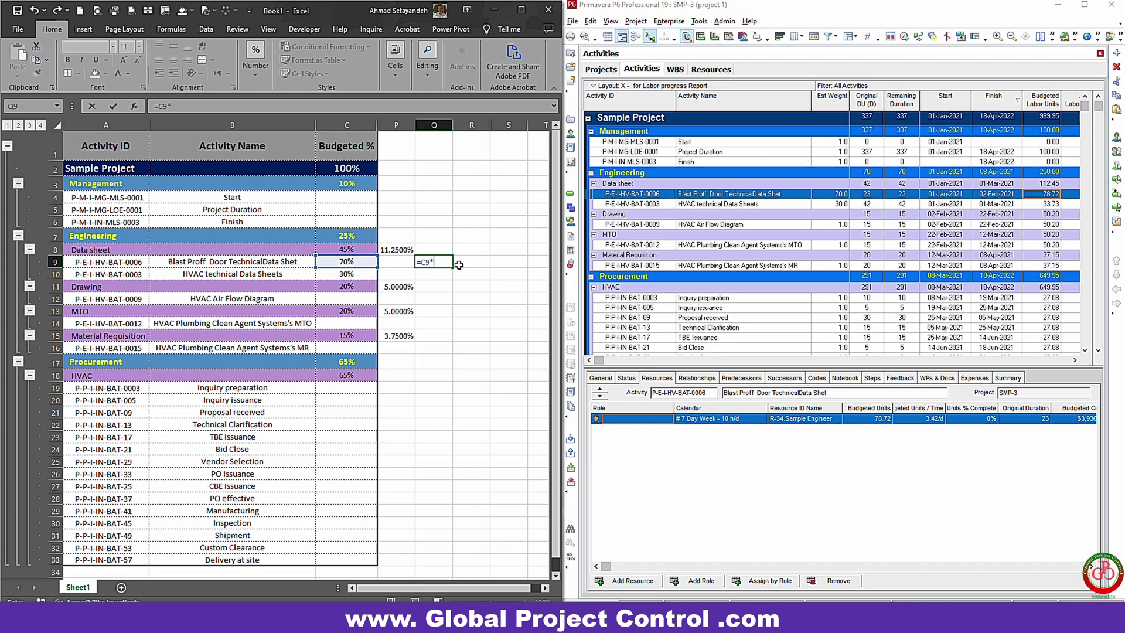
pyautogui.press('Left')
pyautogui.press('Up')
pyautogui.write('*1')
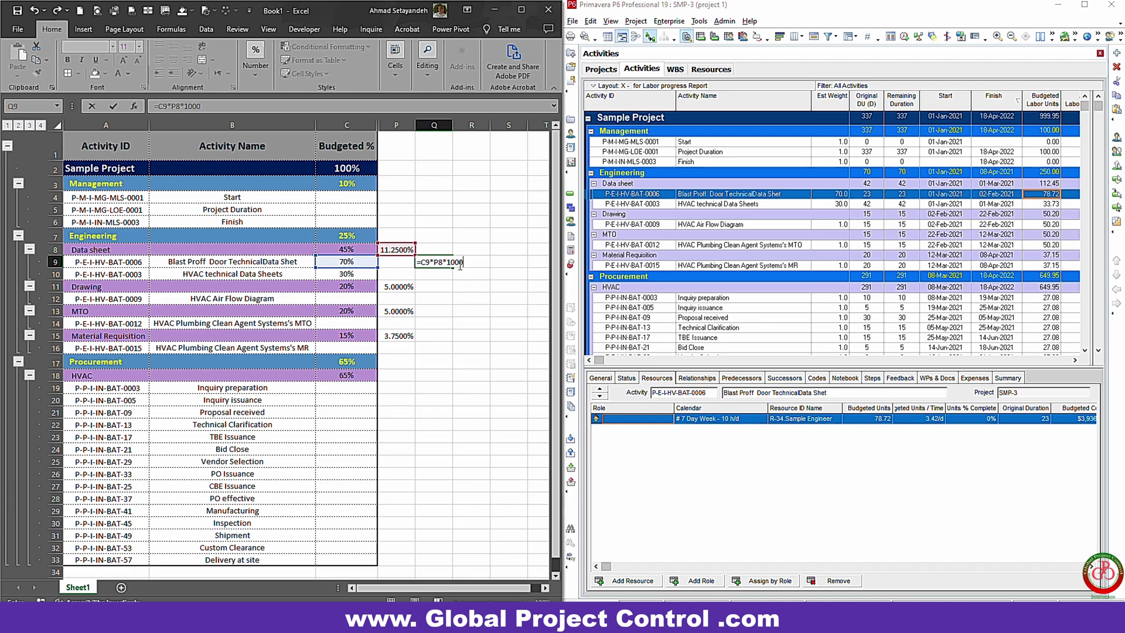
pyautogui.press('Return')
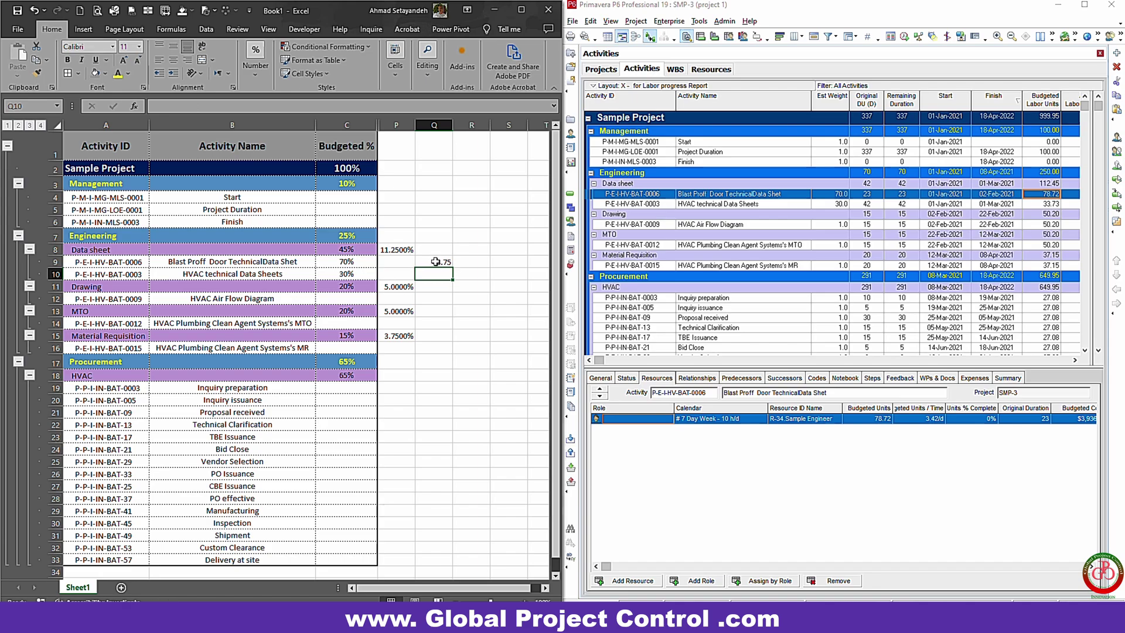
# Step: Copy Q9 to Q10 and correct it to =C10*P8*1000, giving 33.75
pyautogui.click(434, 263)
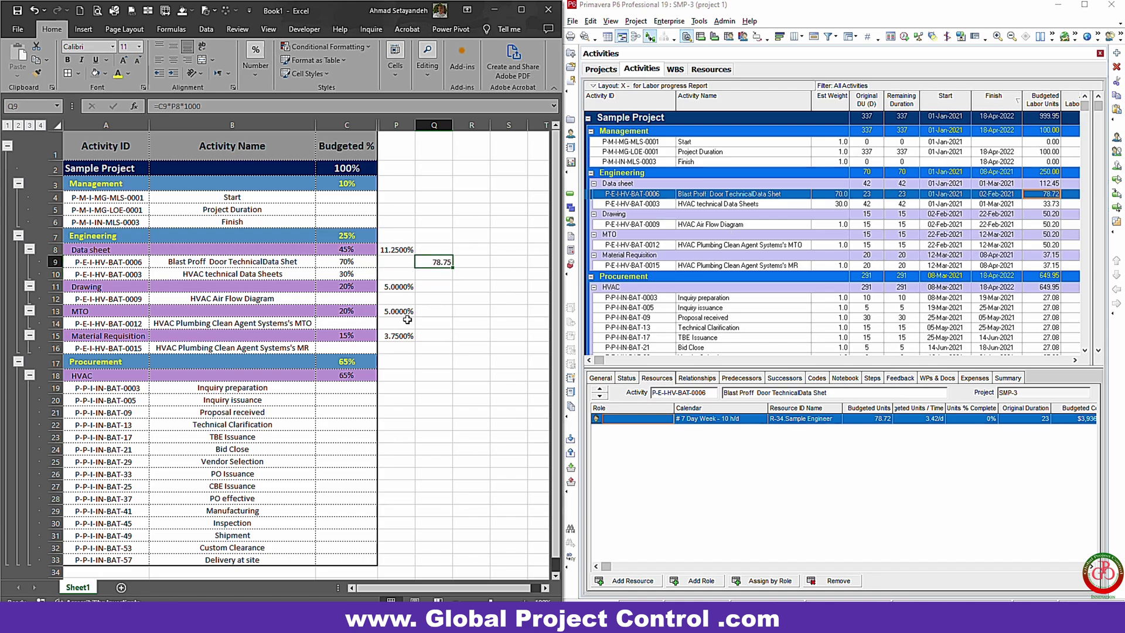
pyautogui.hotkey('ctrl', 'c')
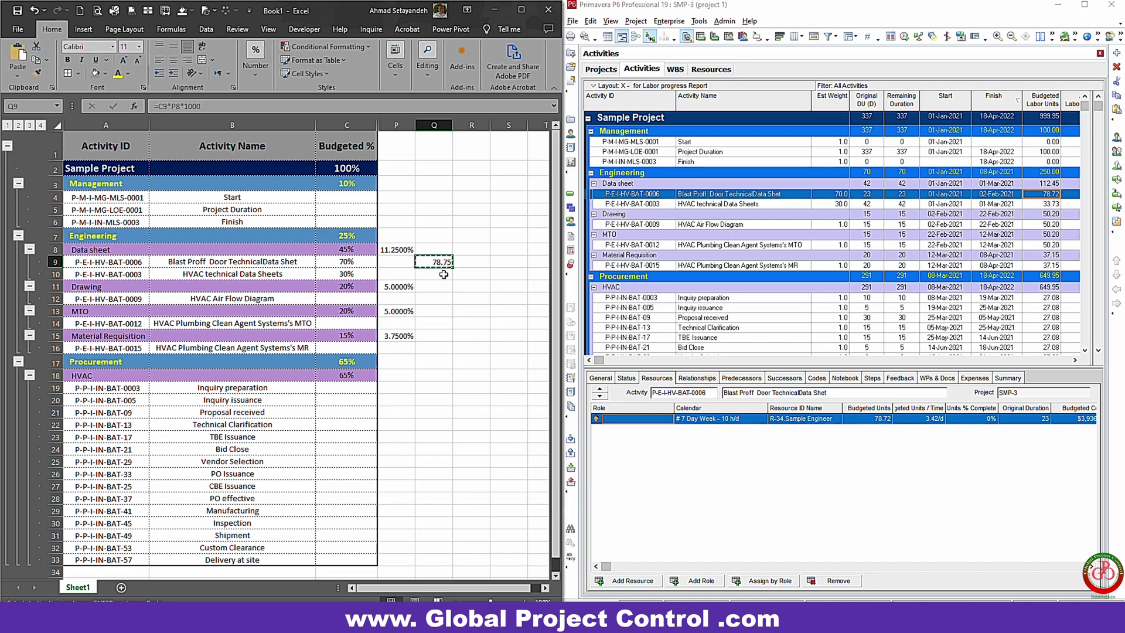
pyautogui.click(444, 274)
pyautogui.hotkey('ctrl', 'v')
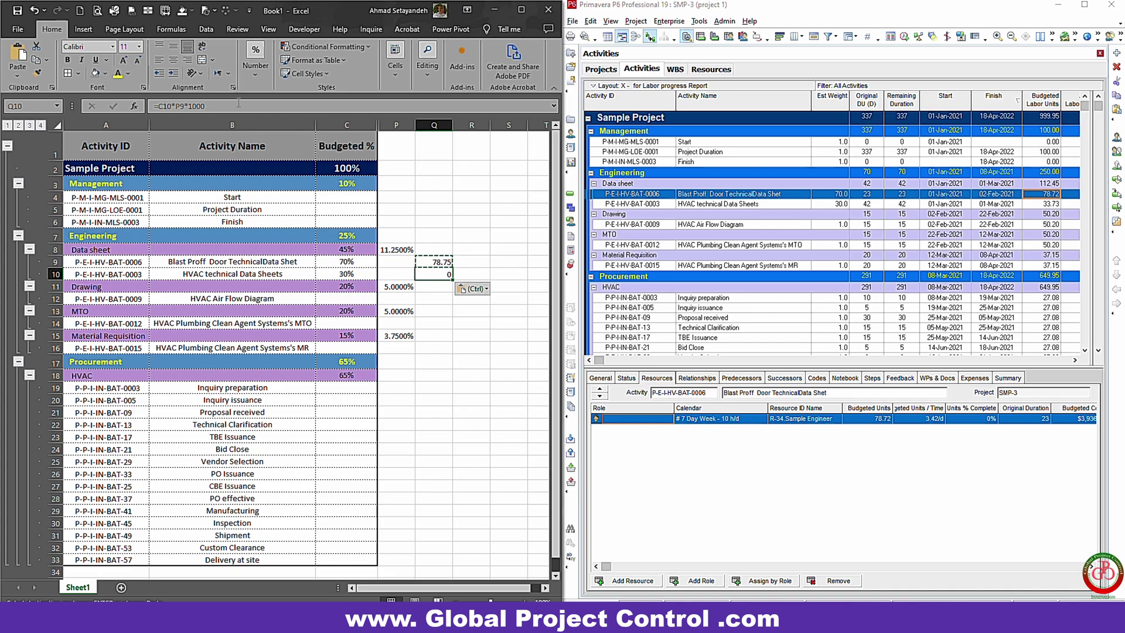
pyautogui.press('F2')
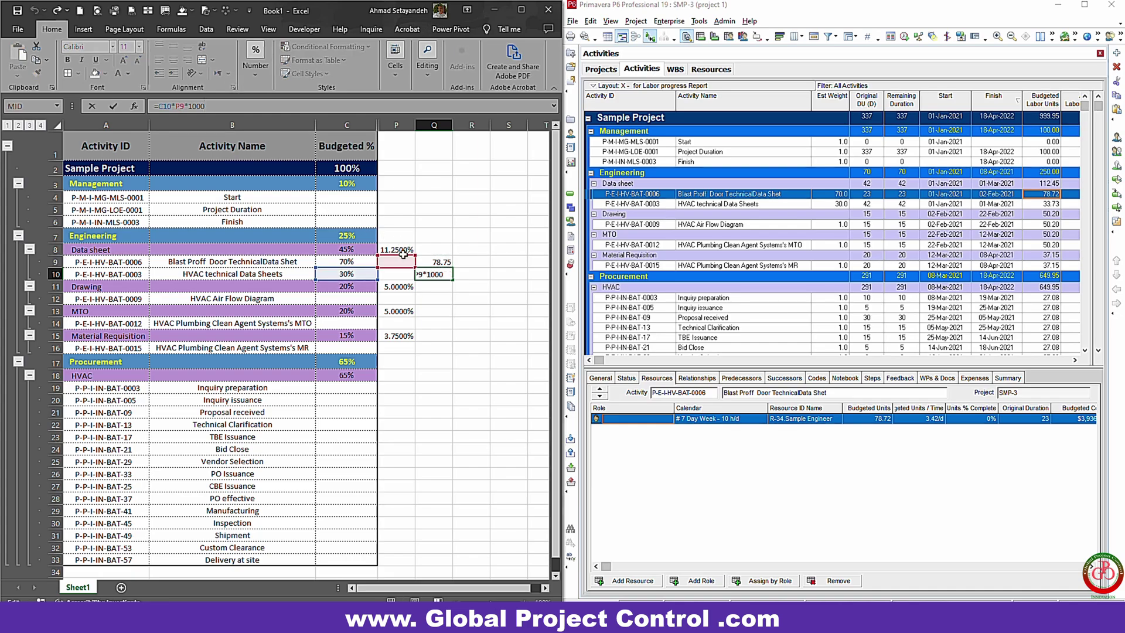
pyautogui.moveTo(403, 256); pyautogui.dragTo(403, 253)
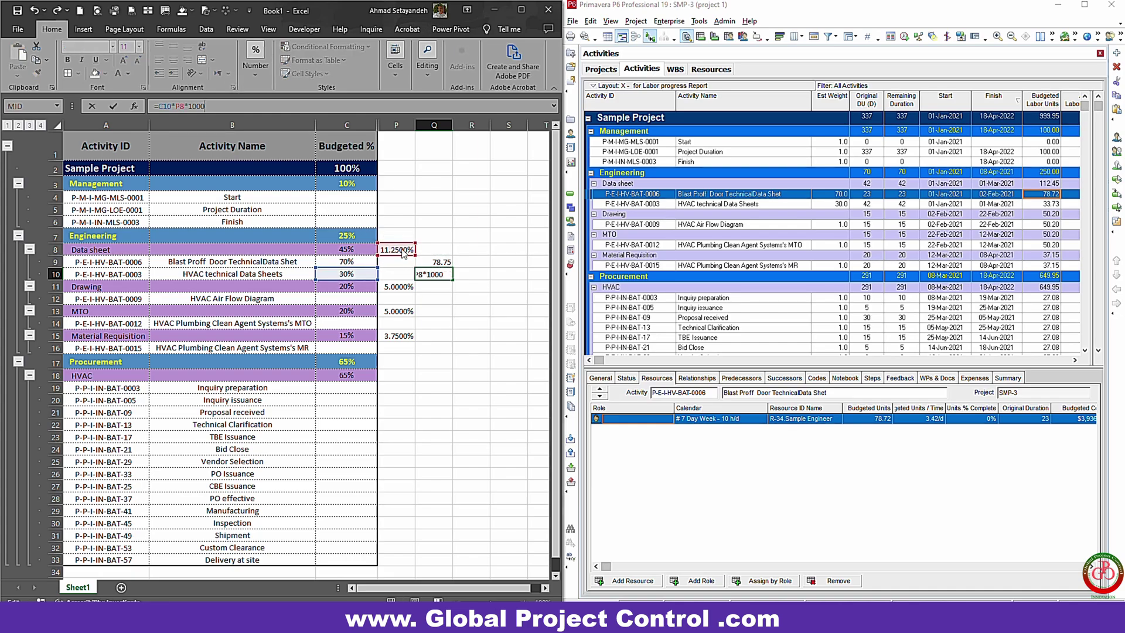
pyautogui.press('Return')
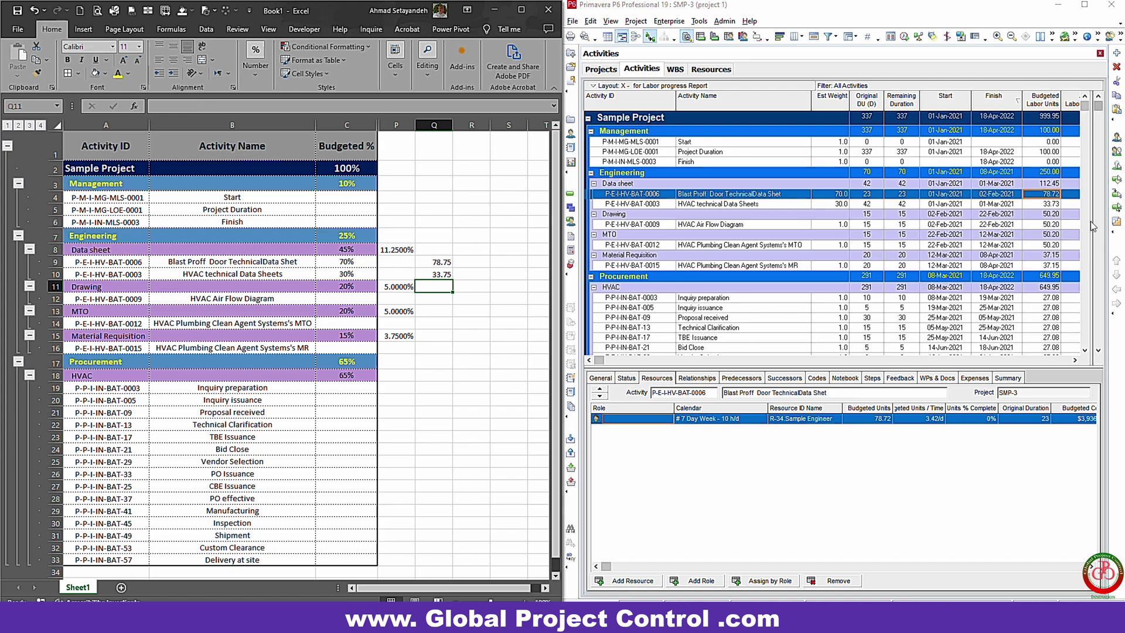